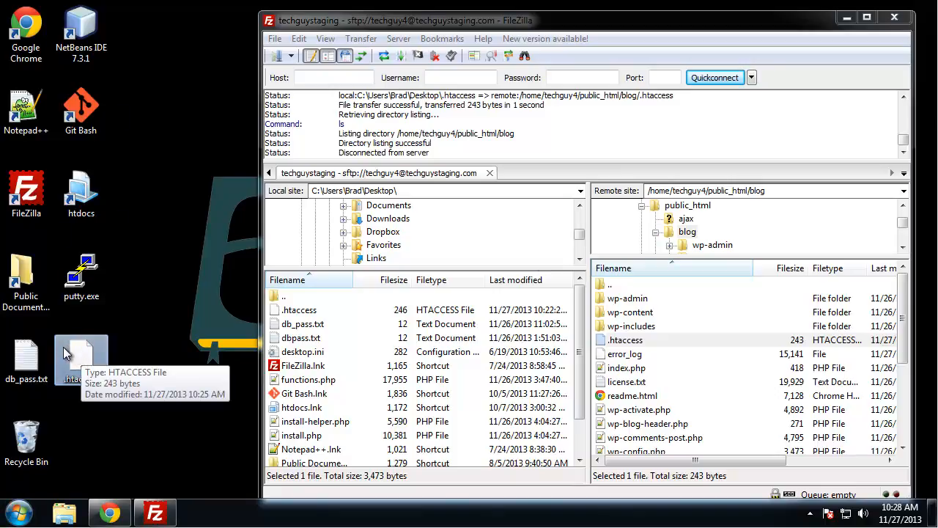
Step: Open the desktop .htaccess file in Notepad++ and highlight mod_rewrite in its IfModule line
{"action": "right_click", "coordinate": [75, 351]}
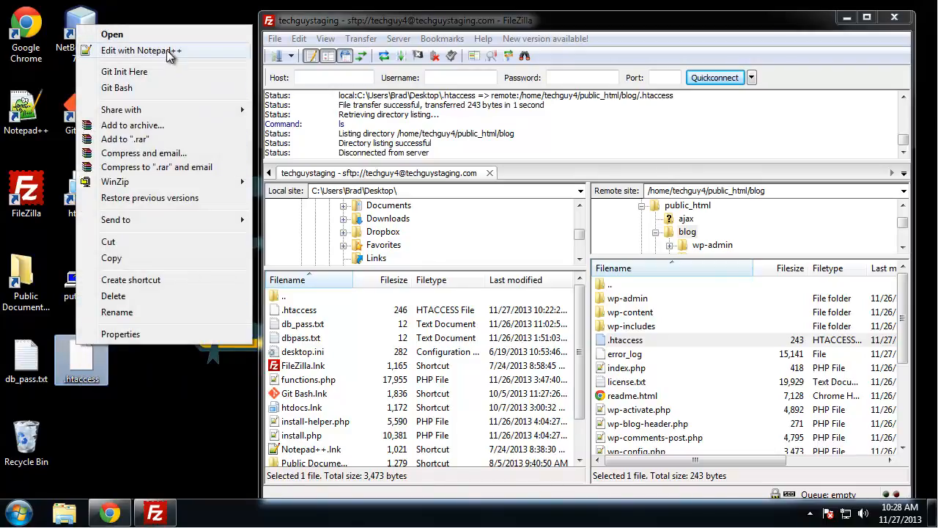
{"action": "left_click", "coordinate": [170, 59]}
{"action": "left_click_drag", "start_coordinate": [559, 26], "coordinate": [276, 11]}
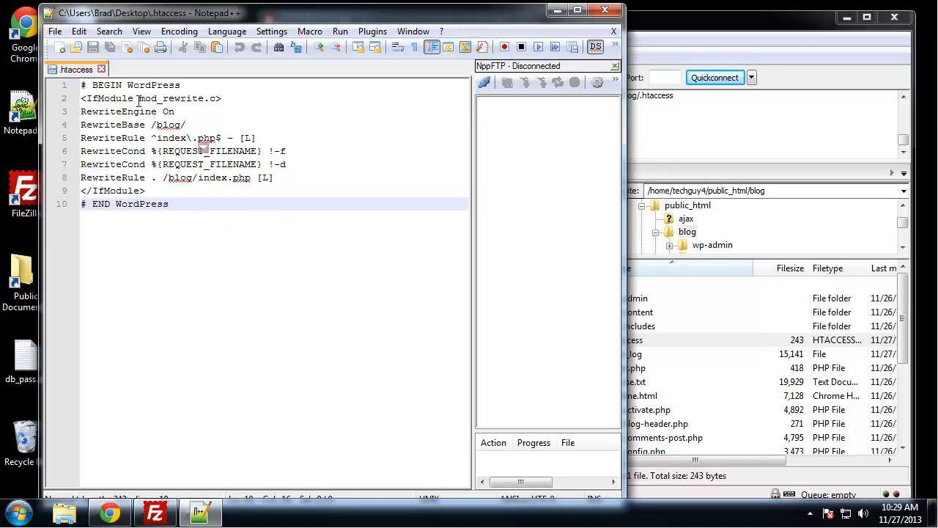
{"action": "left_click_drag", "start_coordinate": [139, 99], "coordinate": [205, 98]}
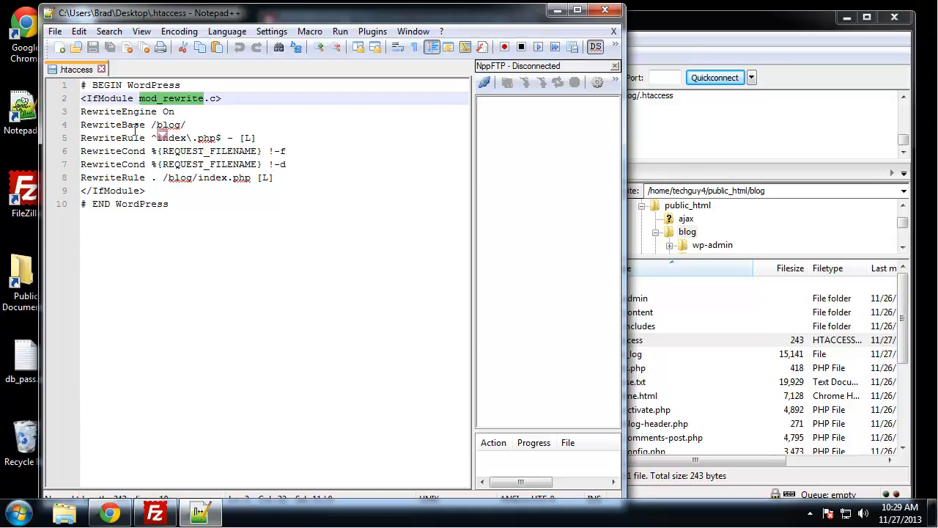
{"action": "left_click", "coordinate": [98, 137]}
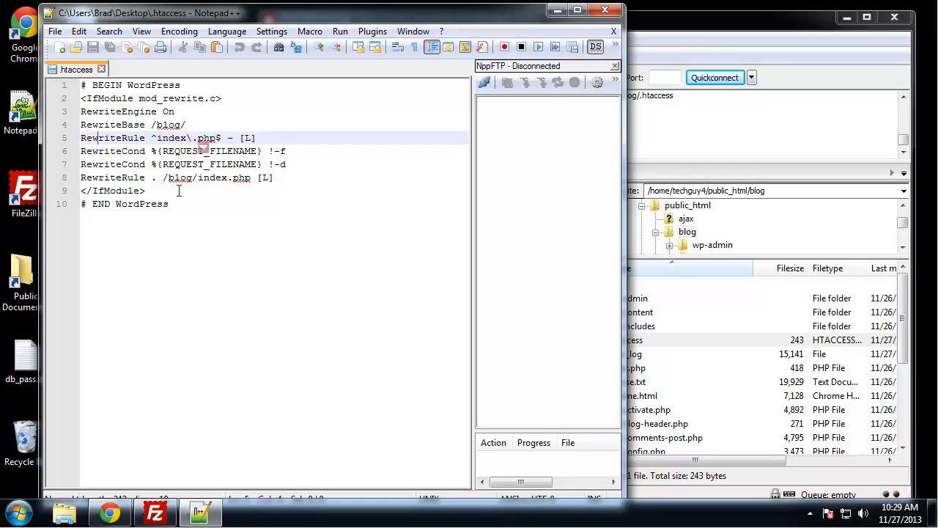
Step: Add three blank lines below the # END WordPress line
{"action": "left_click", "coordinate": [213, 205]}
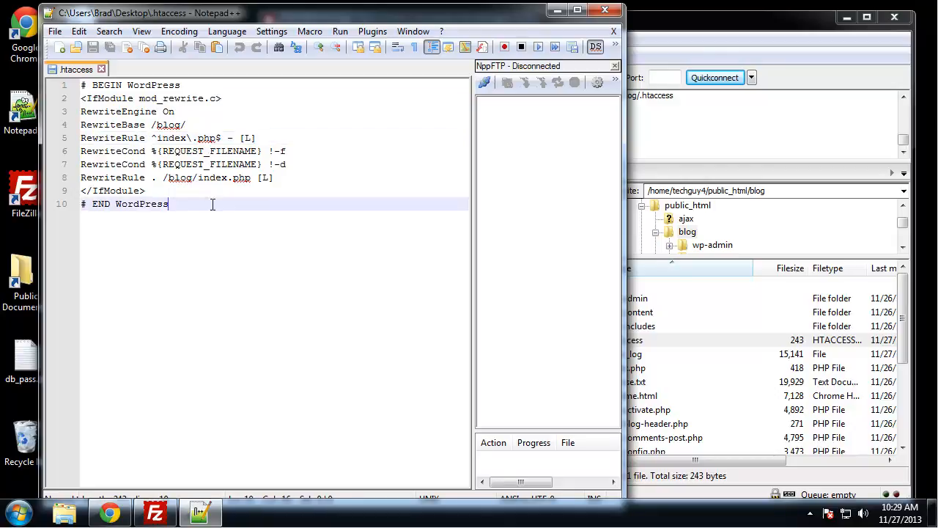
{"action": "key", "text": "Return"}
{"action": "key", "text": "Return"}
{"action": "key", "text": "Return"}
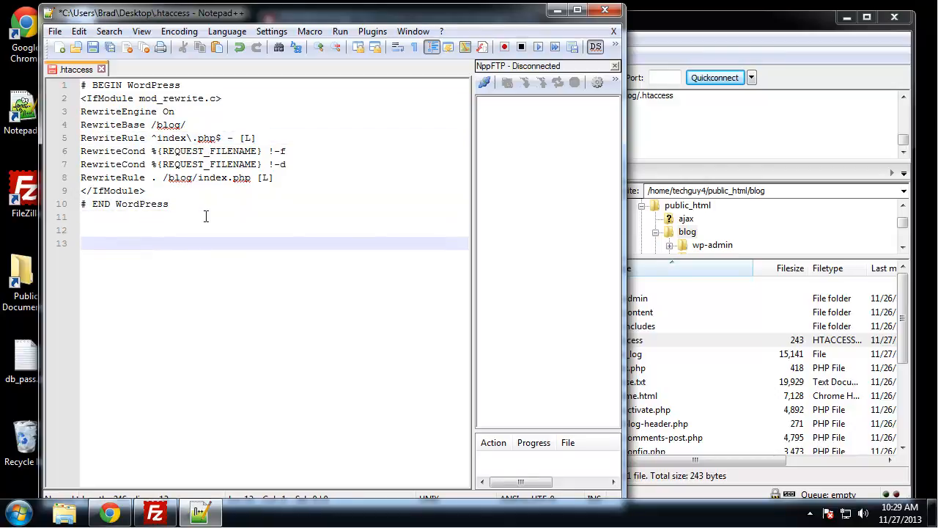
{"action": "type", "text": "http://example.com/wiki/index.php?title=Page_title"}
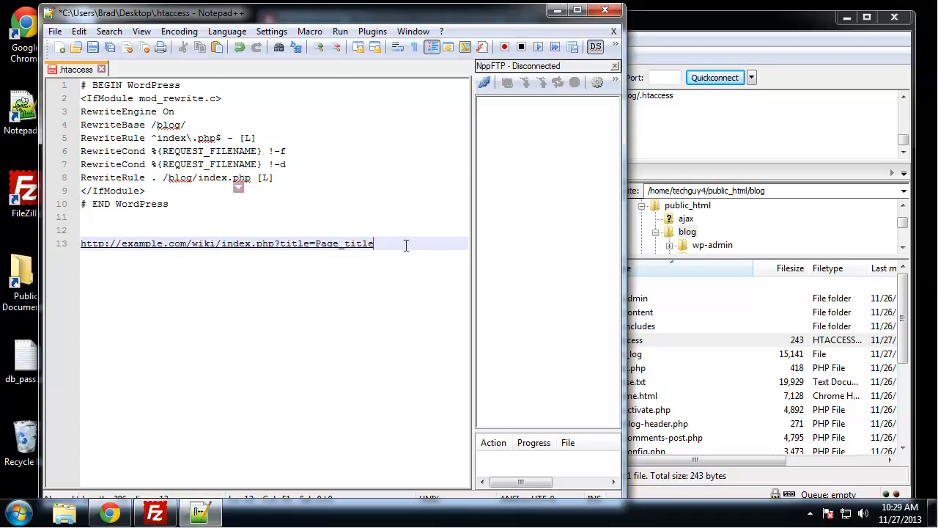
{"action": "key", "text": "Return"}
{"action": "key", "text": "Return"}
{"action": "type", "text": "http://example.com/wiki/Page_title"}
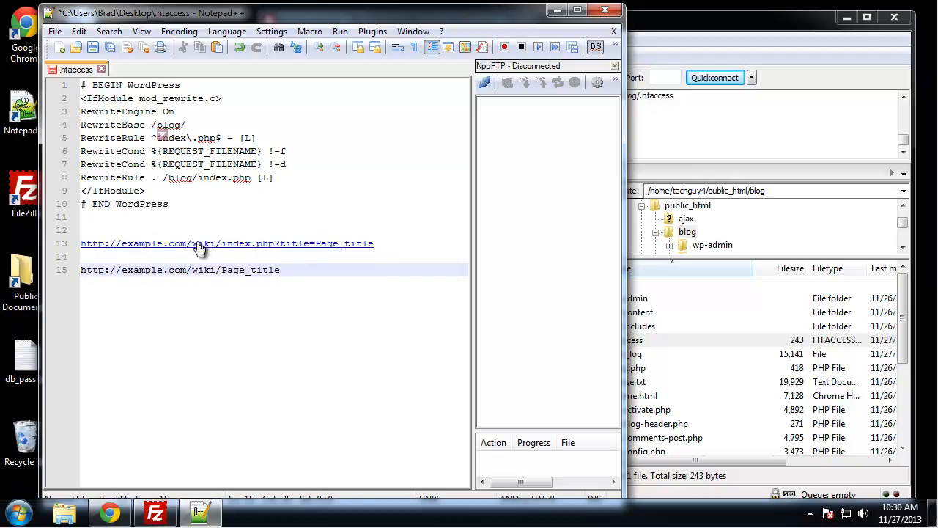
Step: Delete both example URLs and the extra blank line above them
{"action": "left_click_drag", "start_coordinate": [296, 271], "coordinate": [80, 244]}
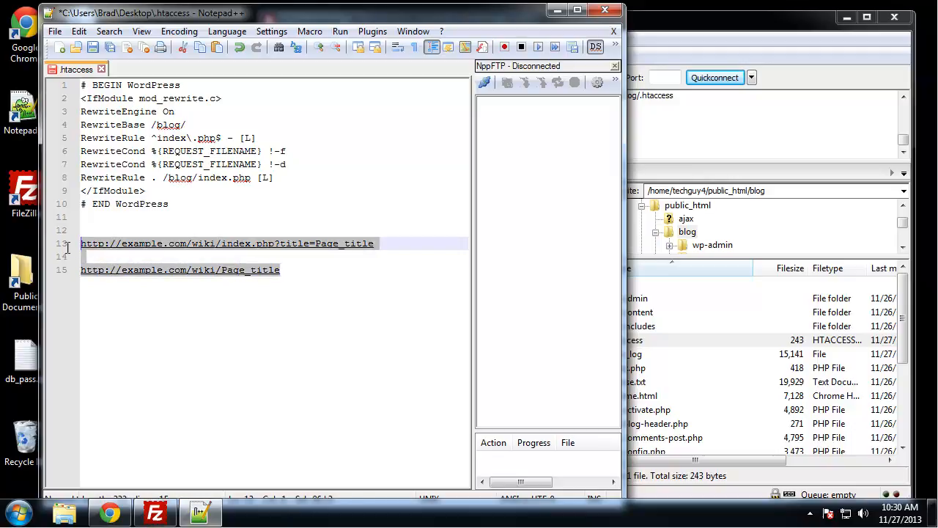
{"action": "key", "text": "BackSpace"}
{"action": "key", "text": "BackSpace"}
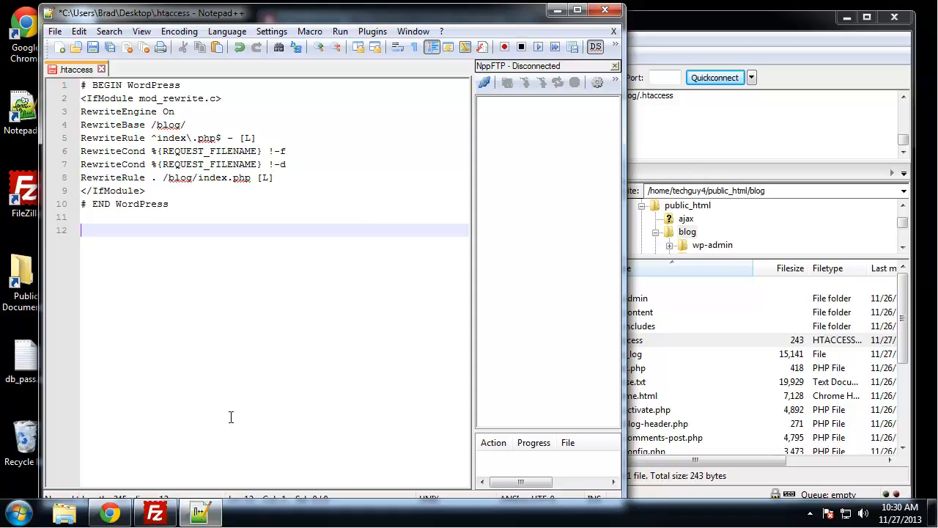
Step: Switch to Chrome and load techguystaging.com/blog/wp-config.php in place of the sample page
{"action": "left_click", "coordinate": [116, 511]}
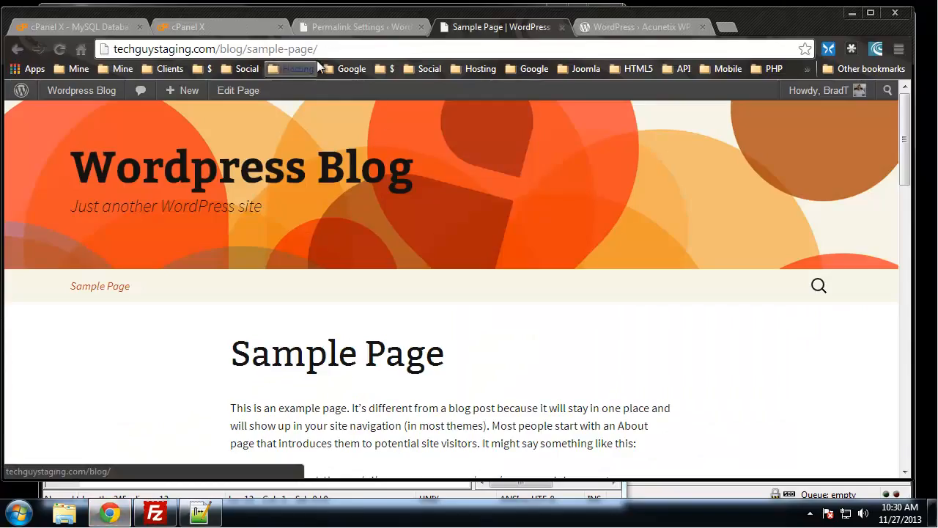
{"action": "left_click_drag", "start_coordinate": [319, 49], "coordinate": [247, 48]}
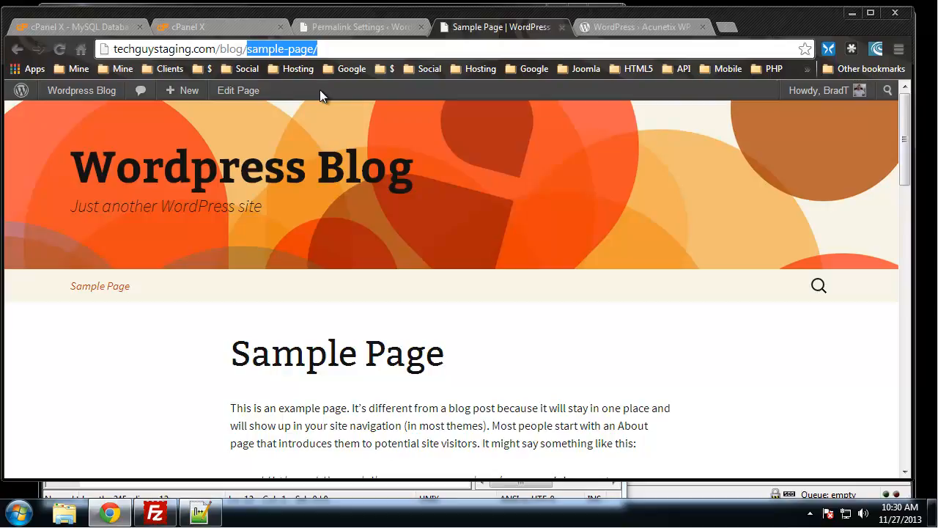
{"action": "type", "text": "wp"}
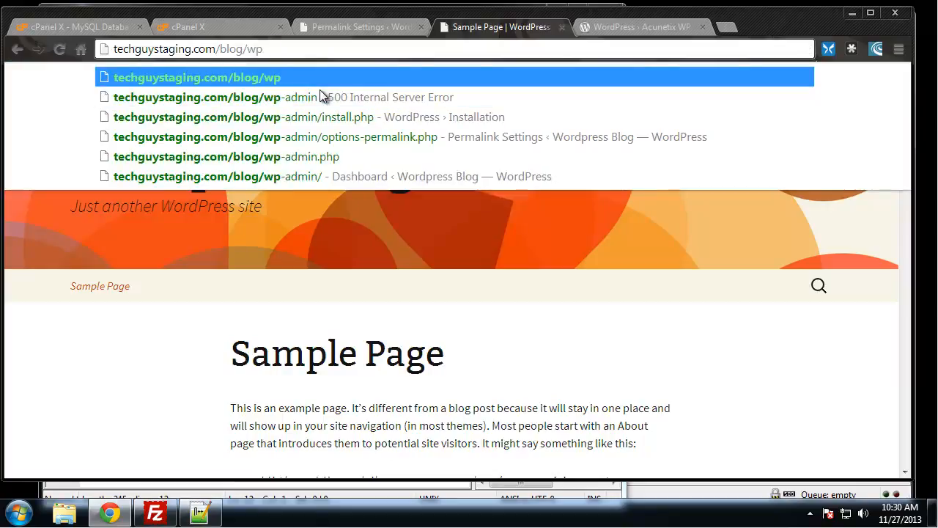
{"action": "type", "text": "-config"}
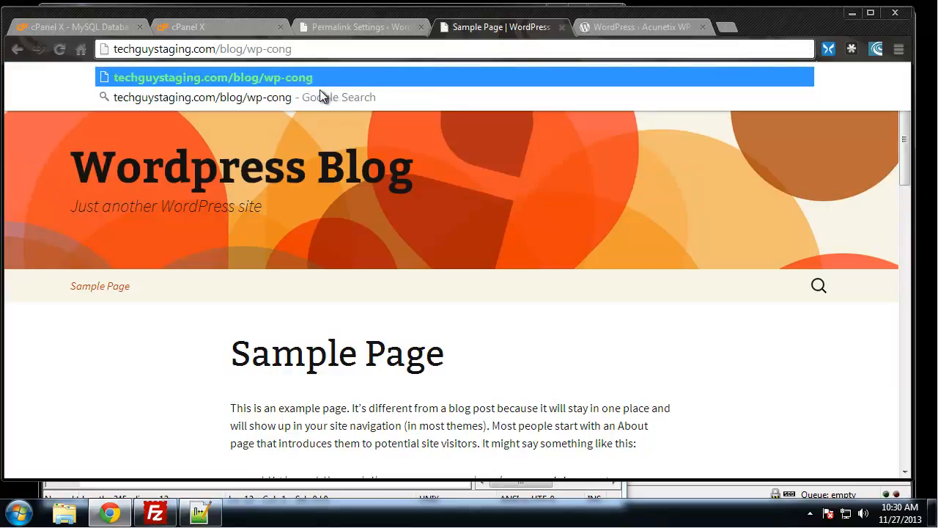
{"action": "type", "text": ".php"}
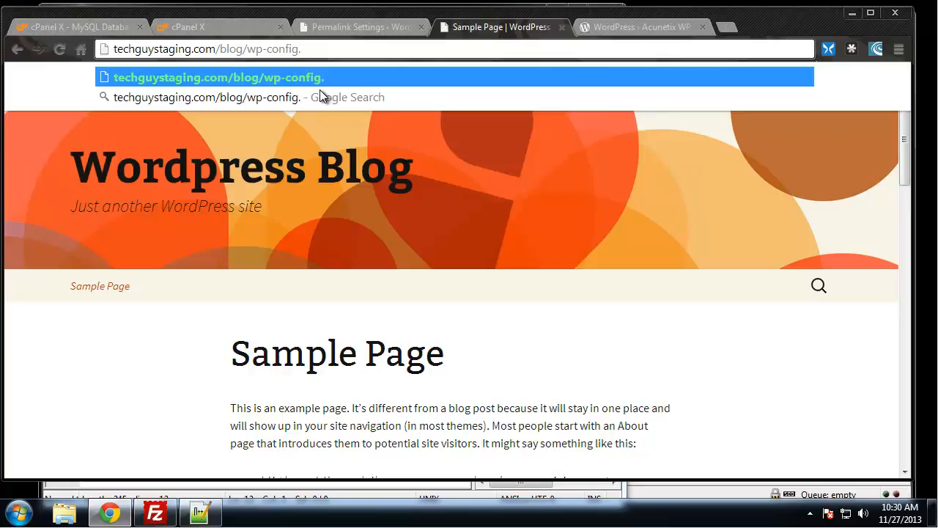
{"action": "key", "text": "Return"}
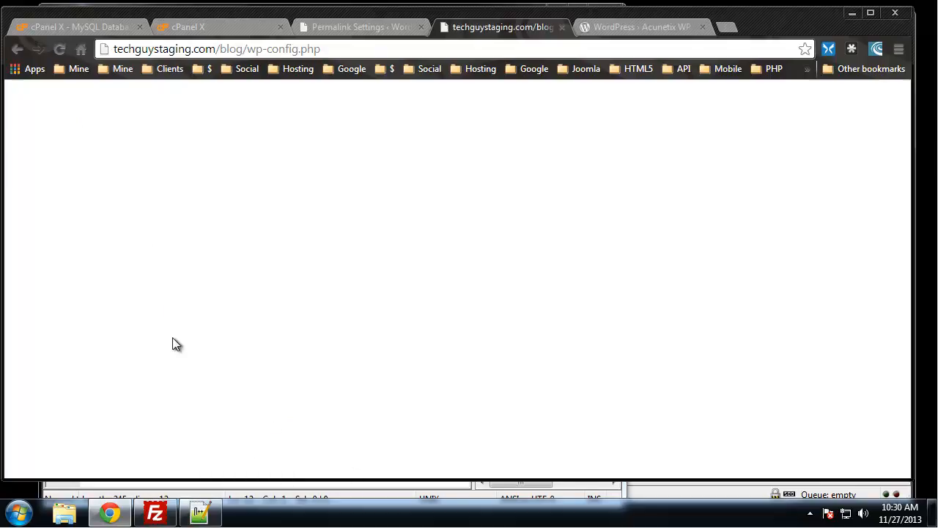
Step: Switch to Notepad++ and add the comment "# Block Config File" below the WordPress block, followed by new lines
{"action": "left_click", "coordinate": [199, 514]}
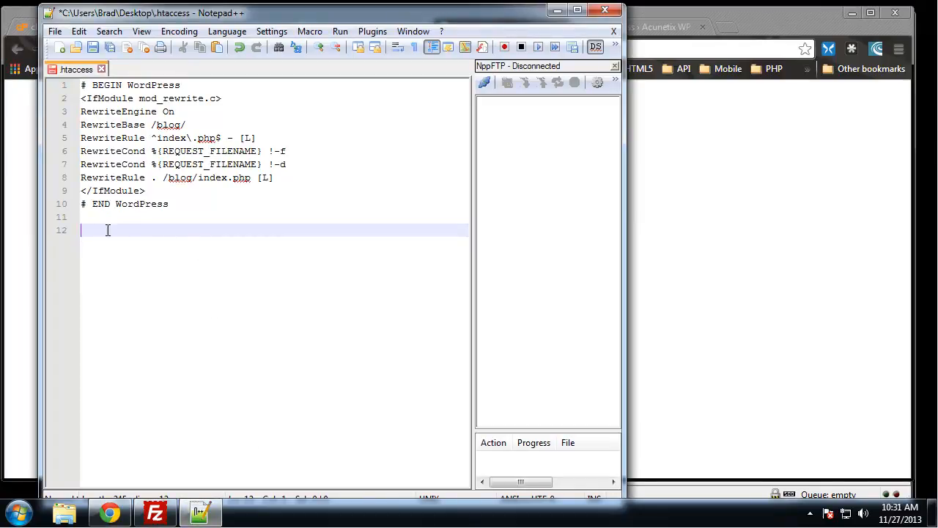
{"action": "type", "text": "#Block Config "}
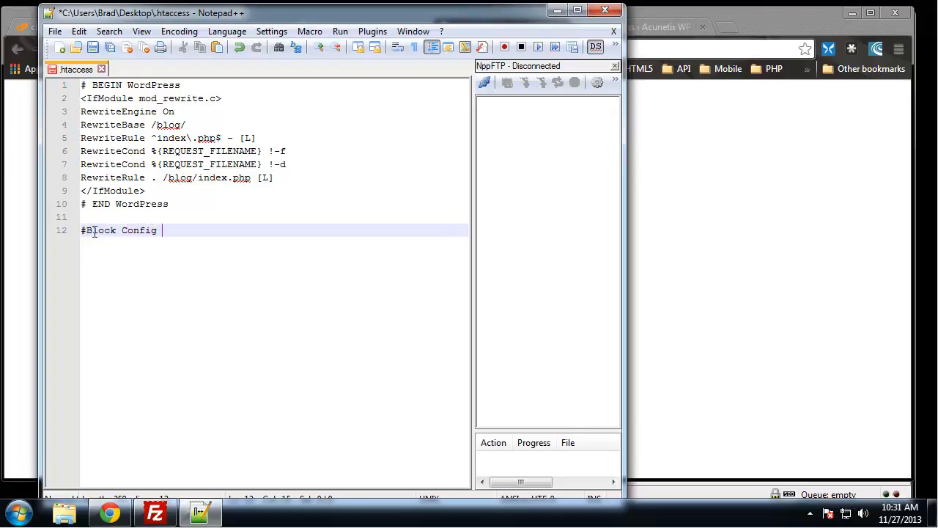
{"action": "type", "text": "File"}
{"action": "key", "text": "Return"}
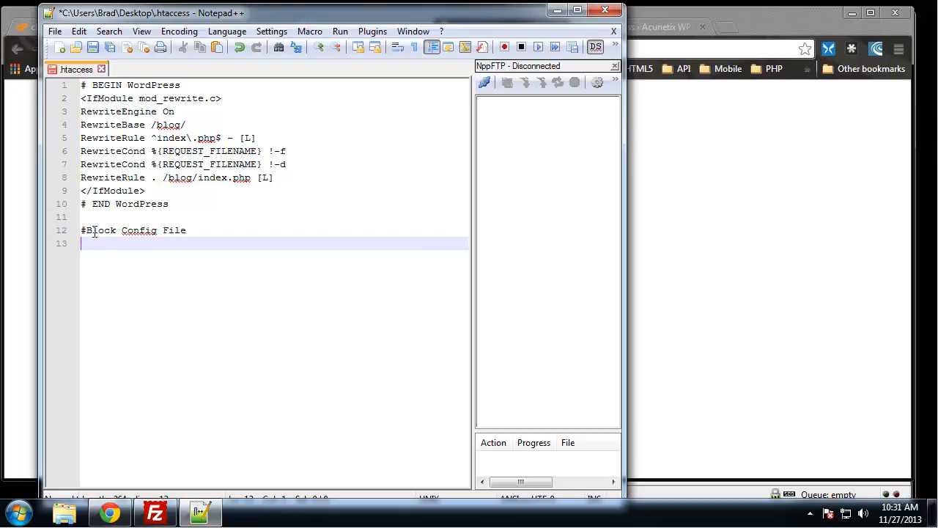
{"action": "left_click", "coordinate": [86, 231]}
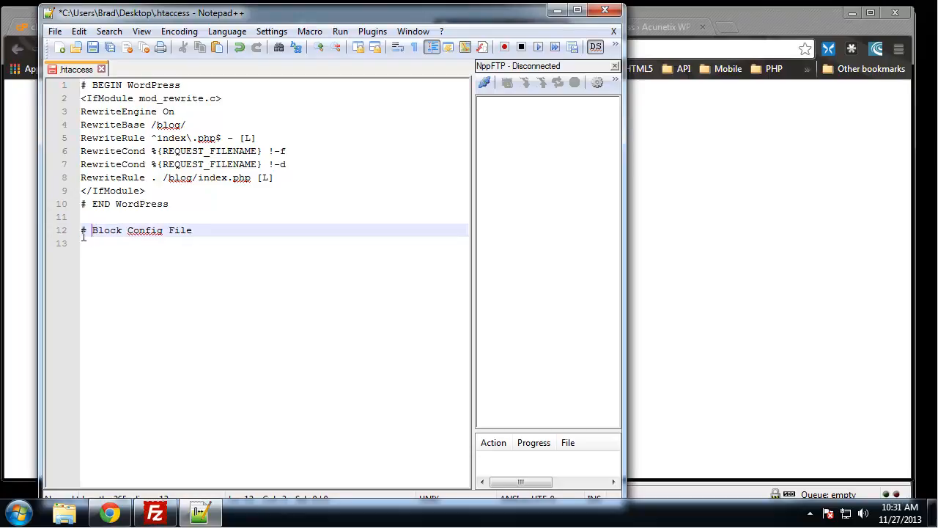
{"action": "left_click_drag", "start_coordinate": [86, 231], "coordinate": [77, 234]}
{"action": "key", "text": "End"}
{"action": "key", "text": "Return"}
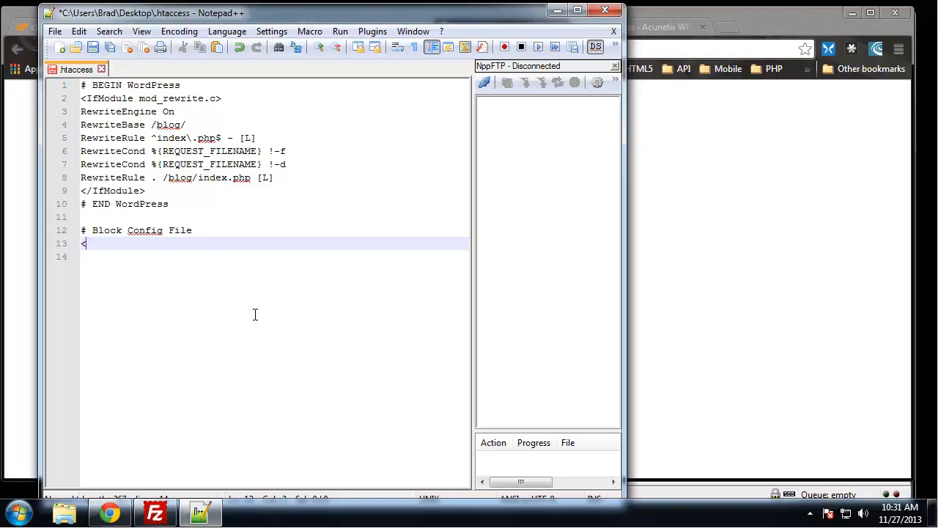
Step: Add an opening <Files wp-config.php> tag and a closing </Files> tag under the comment, with an empty line between them
{"action": "type", "text": "<Files wp-"}
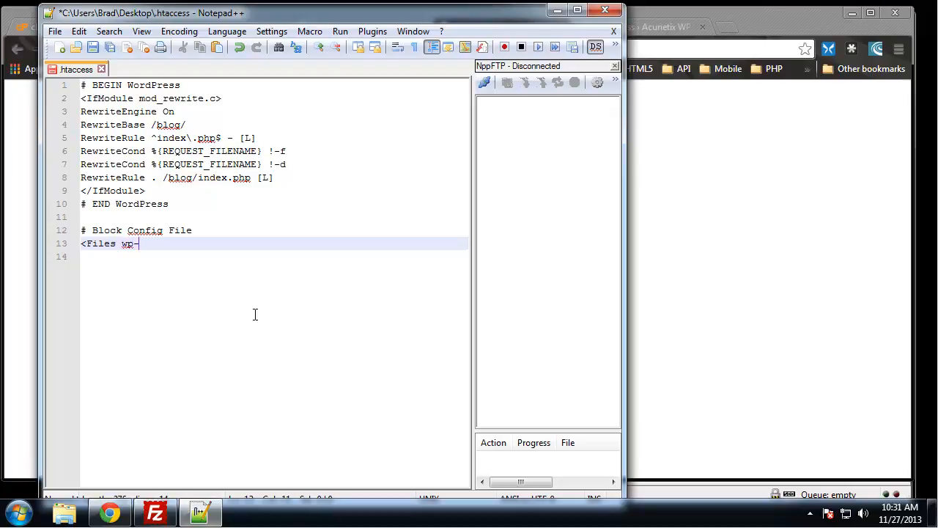
{"action": "type", "text": "config.php>"}
{"action": "key", "text": "Return"}
{"action": "key", "text": "Return"}
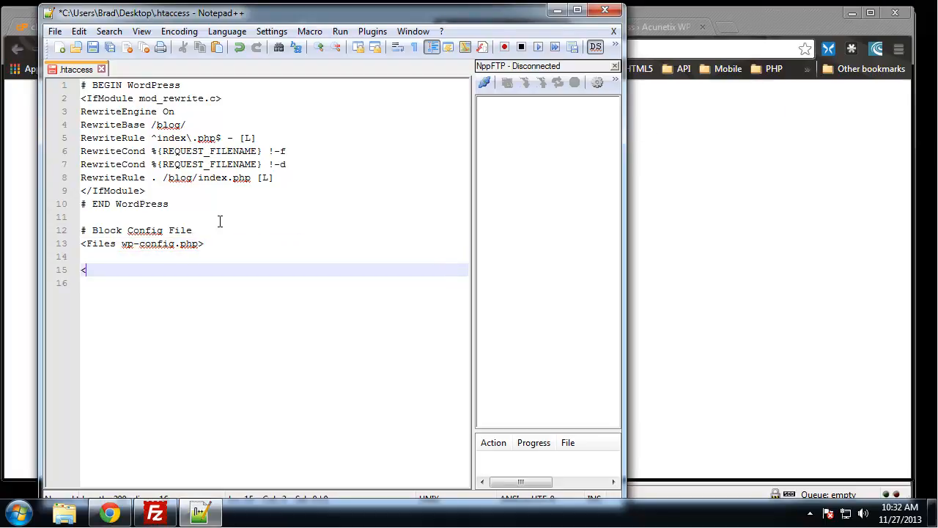
{"action": "type", "text": "</Files>"}
Step: Inside the Files block, add the indented lines "order allow,deny" and "deny from all", and save the .htaccess file
{"action": "key", "text": "Up"}
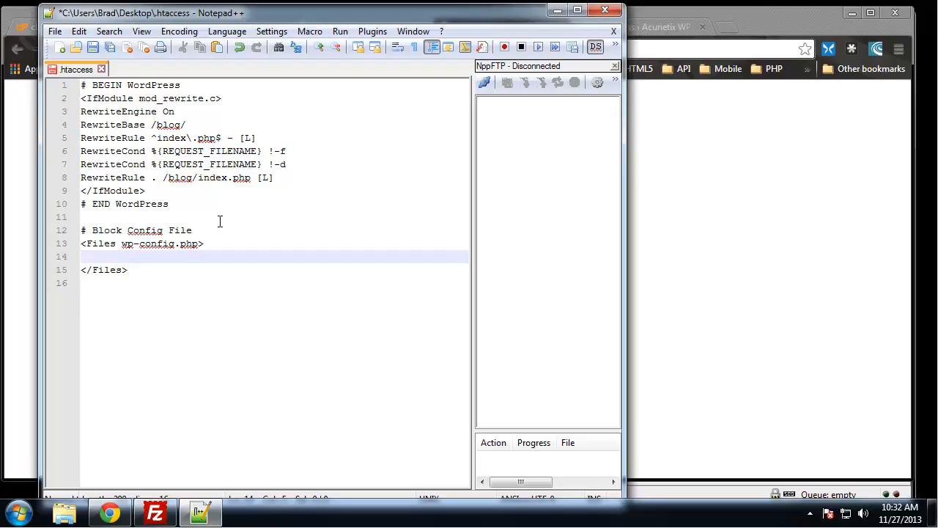
{"action": "type", "text": "order allow,deny"}
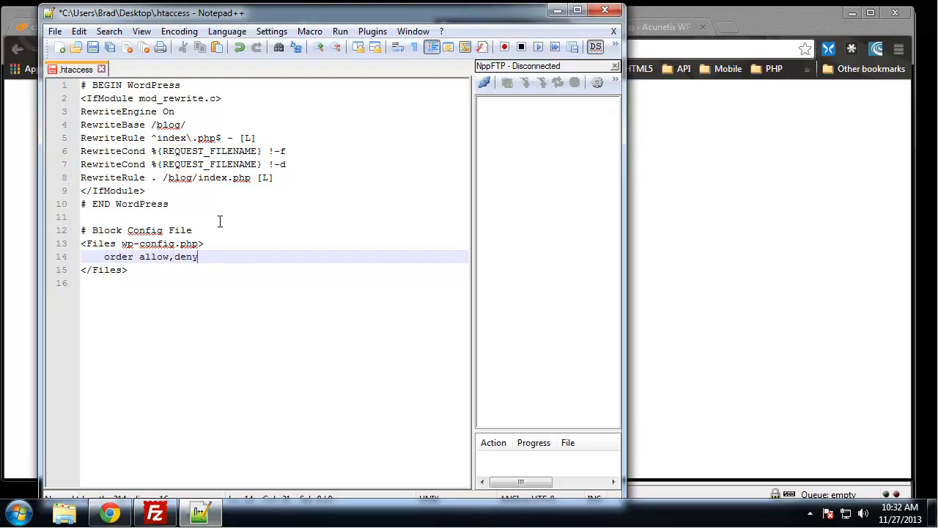
{"action": "key", "text": "Return"}
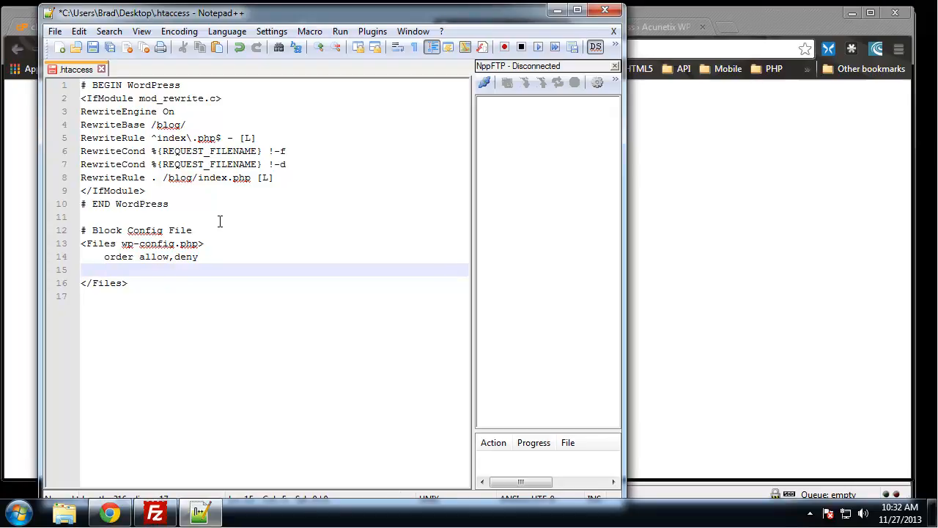
{"action": "type", "text": "deny fro"}
{"action": "key", "text": "BackSpace"}
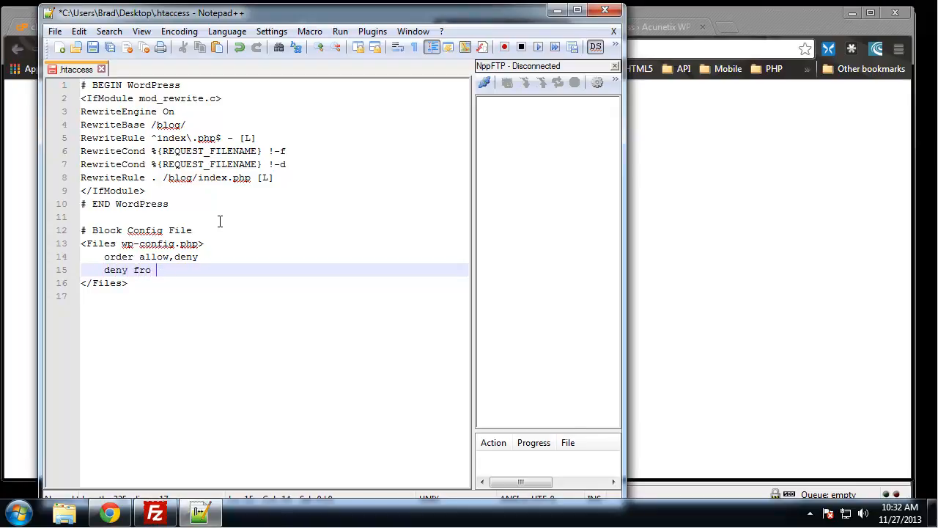
{"action": "type", "text": "m all"}
{"action": "left_click", "coordinate": [227, 247]}
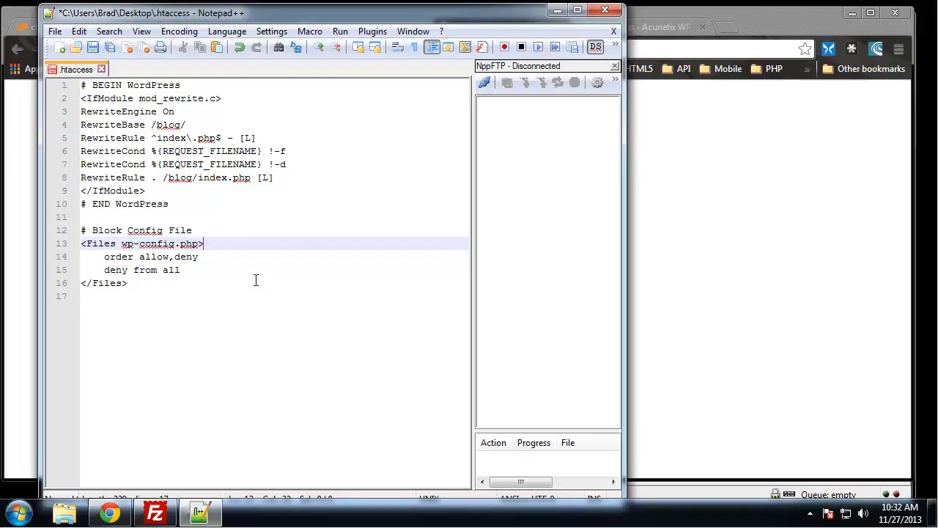
{"action": "left_click", "coordinate": [217, 271]}
{"action": "key", "text": "ctrl+s"}
Step: Minimize the Chrome window and bring the Notepad++ window with .htaccess in front of FileZilla
{"action": "left_click", "coordinate": [155, 513]}
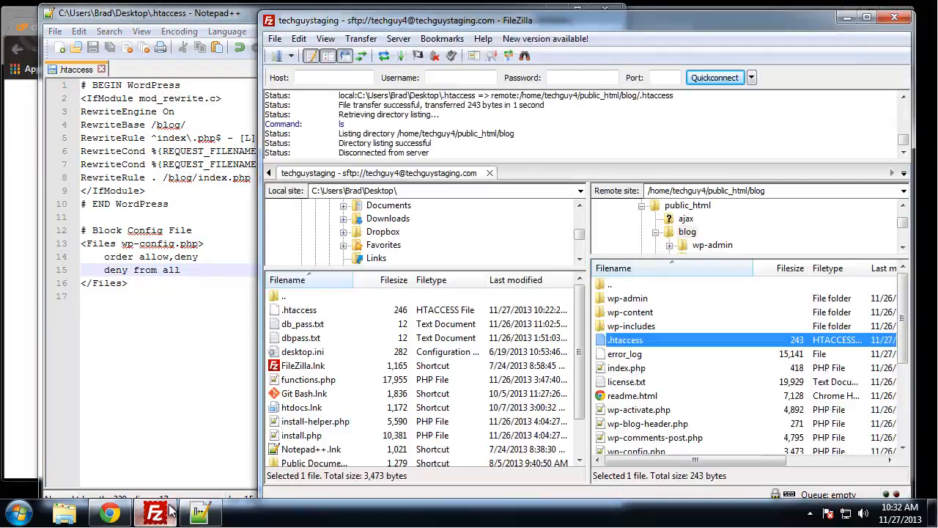
{"action": "left_click", "coordinate": [204, 13]}
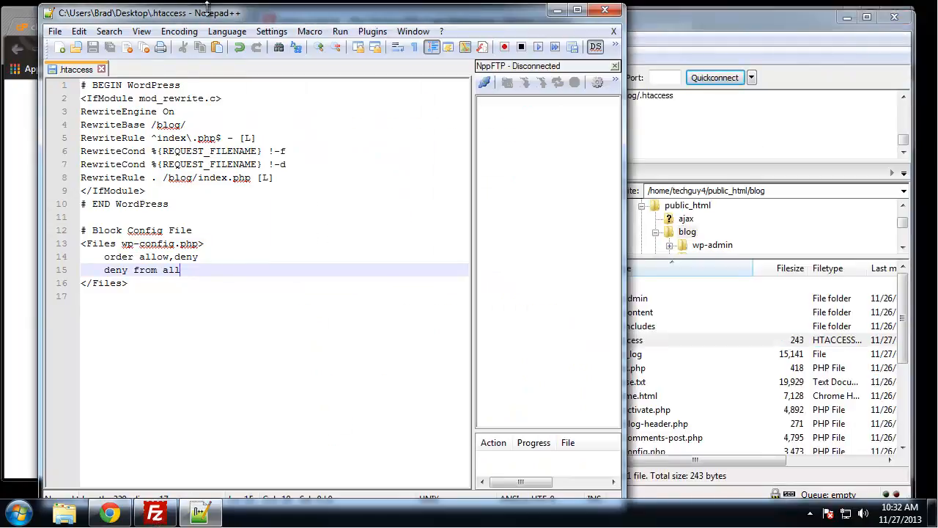
{"action": "left_click", "coordinate": [557, 10]}
{"action": "left_click", "coordinate": [248, 10]}
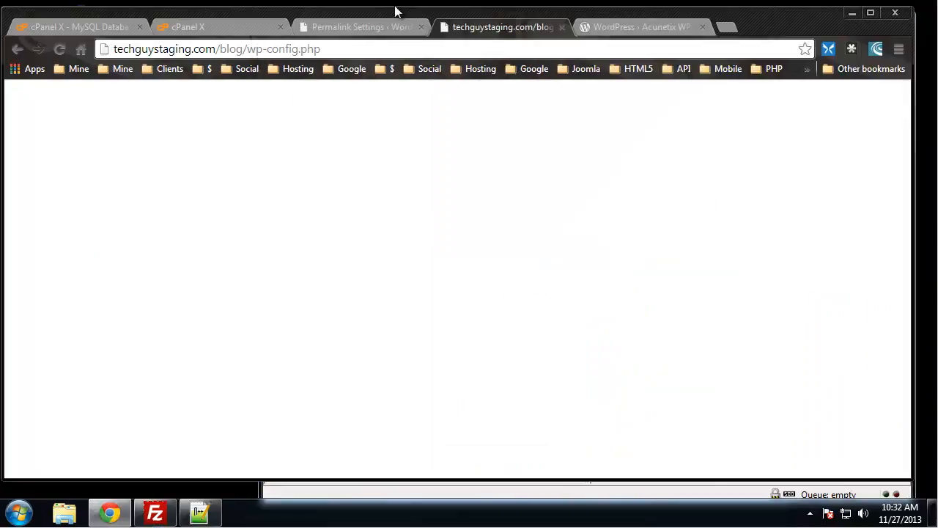
{"action": "left_click", "coordinate": [852, 13]}
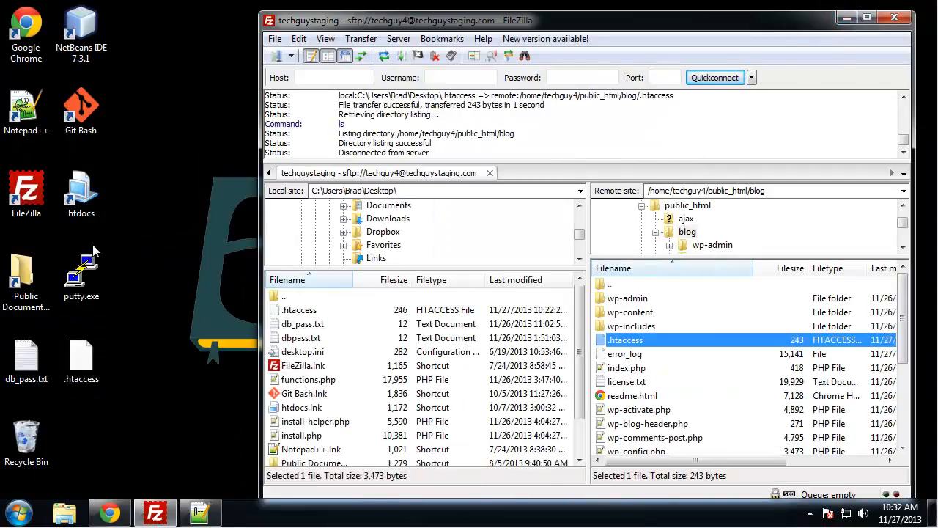
{"action": "left_click", "coordinate": [27, 110]}
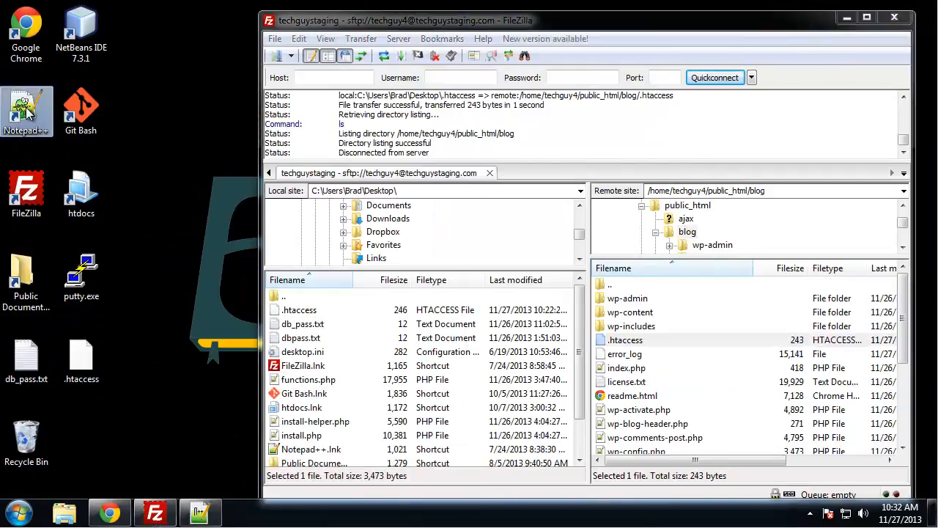
{"action": "double_click", "coordinate": [28, 110]}
{"action": "left_click", "coordinate": [726, 22]}
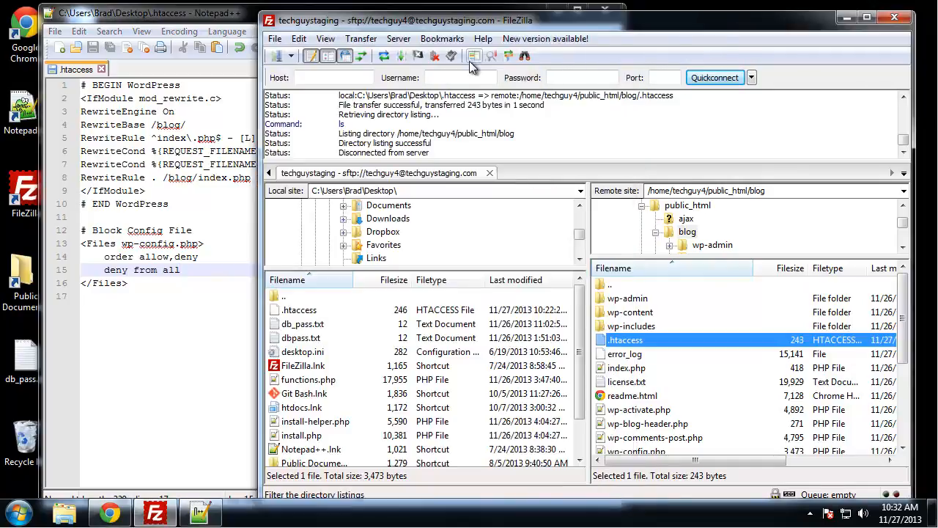
{"action": "left_click", "coordinate": [235, 40]}
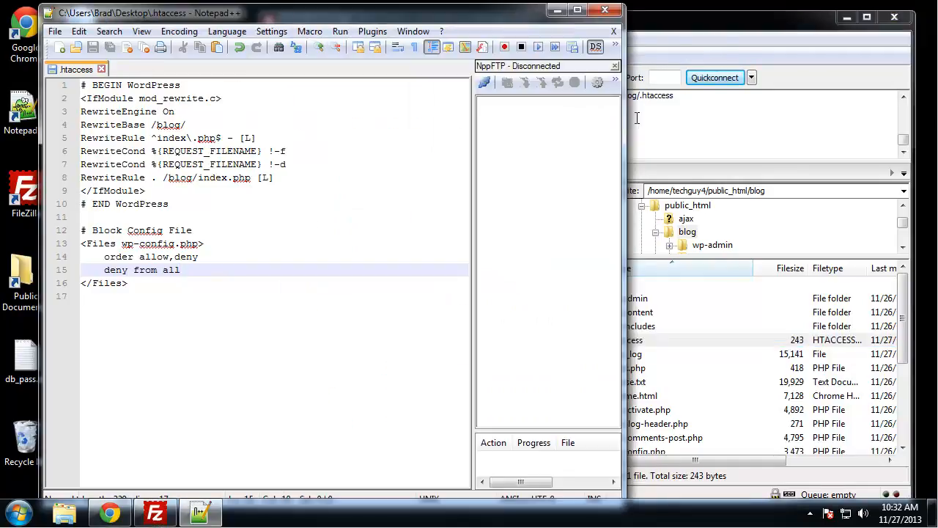
Step: Widen the Notepad++ window and add a new NppFTP profile named techguystaging.com
{"action": "left_click_drag", "start_coordinate": [622, 121], "coordinate": [807, 120]}
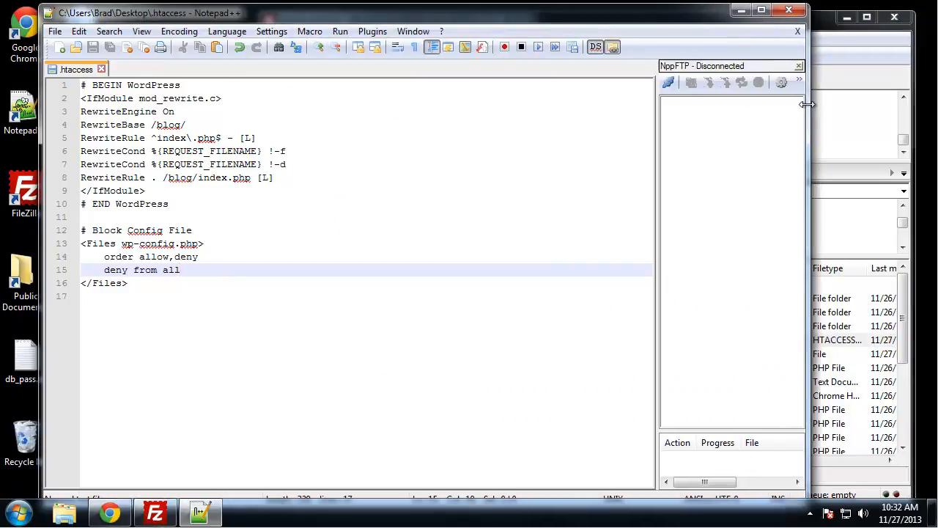
{"action": "left_click", "coordinate": [672, 83]}
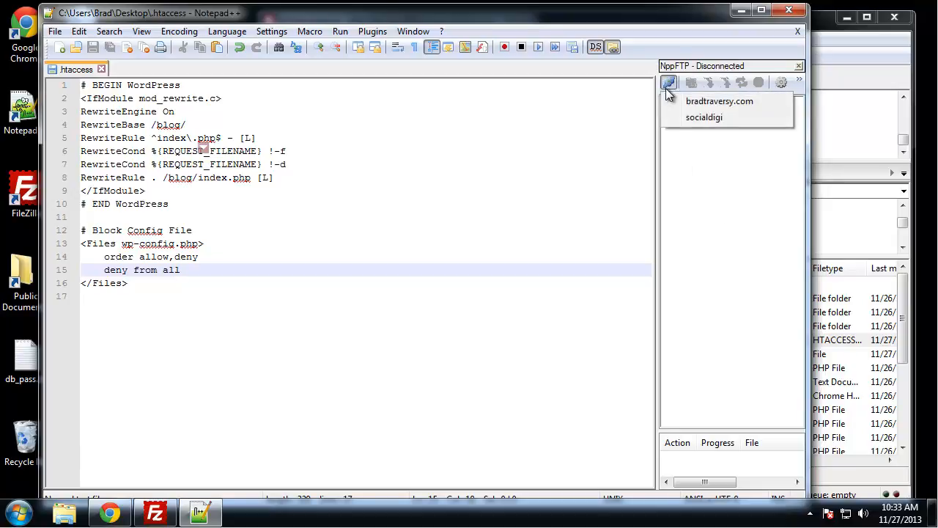
{"action": "left_click", "coordinate": [780, 83]}
{"action": "left_click", "coordinate": [781, 83]}
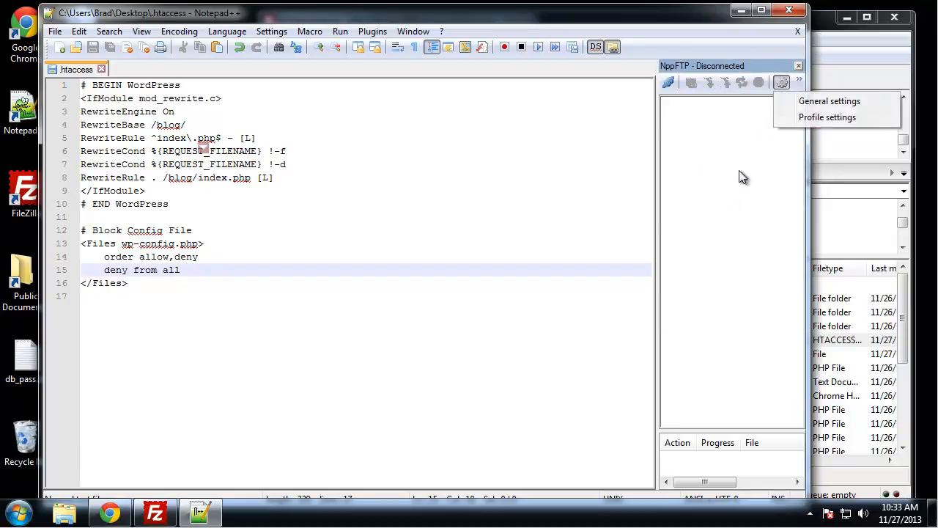
{"action": "left_click", "coordinate": [835, 117]}
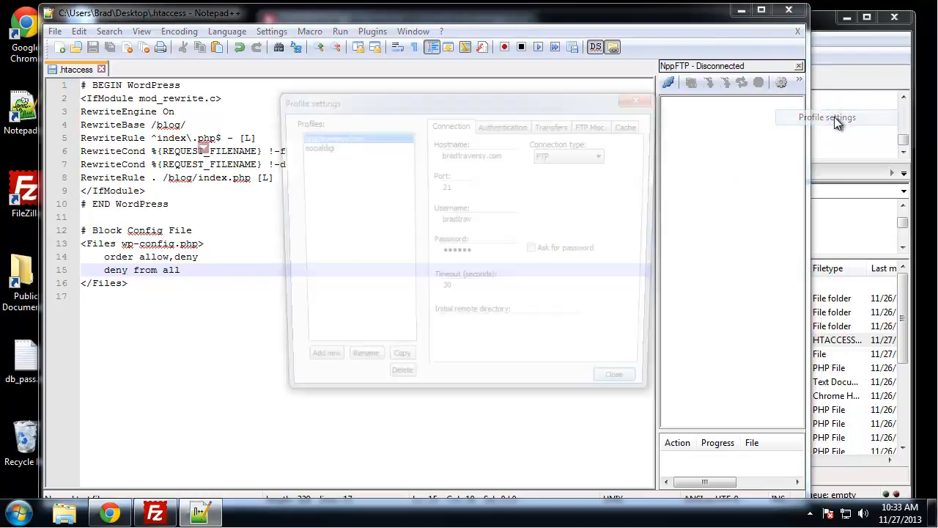
{"action": "left_click", "coordinate": [315, 367]}
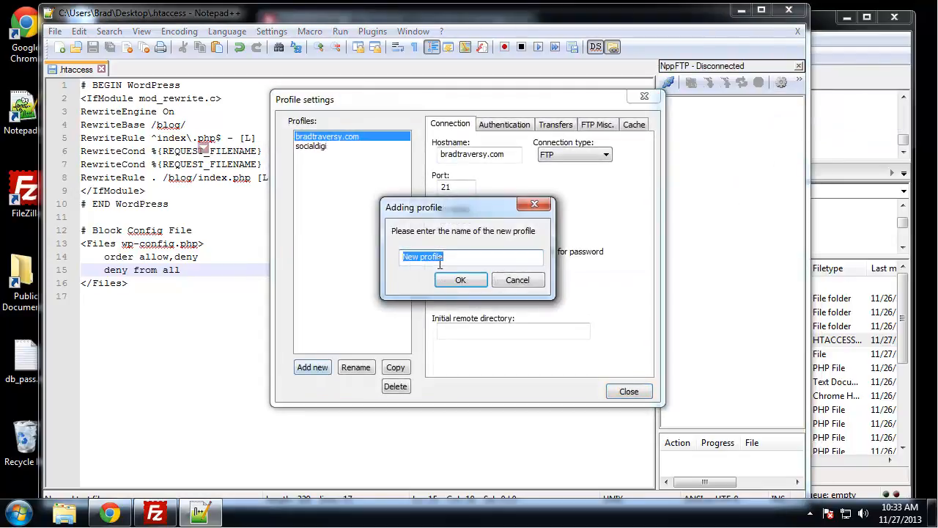
{"action": "type", "text": "techguy"}
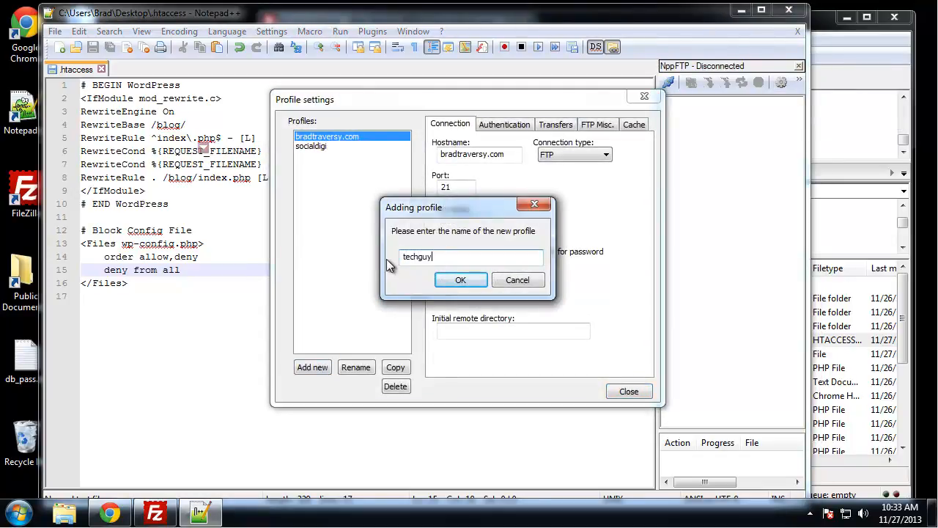
{"action": "type", "text": "staging.com"}
{"action": "left_click", "coordinate": [460, 280]}
Step: Set the new profile's hostname to techguystaging.com, enter the FTP username and password, and close the profile settings
{"action": "left_click", "coordinate": [507, 157]}
{"action": "type", "text": "techguystaging.com"}
{"action": "left_click", "coordinate": [458, 224]}
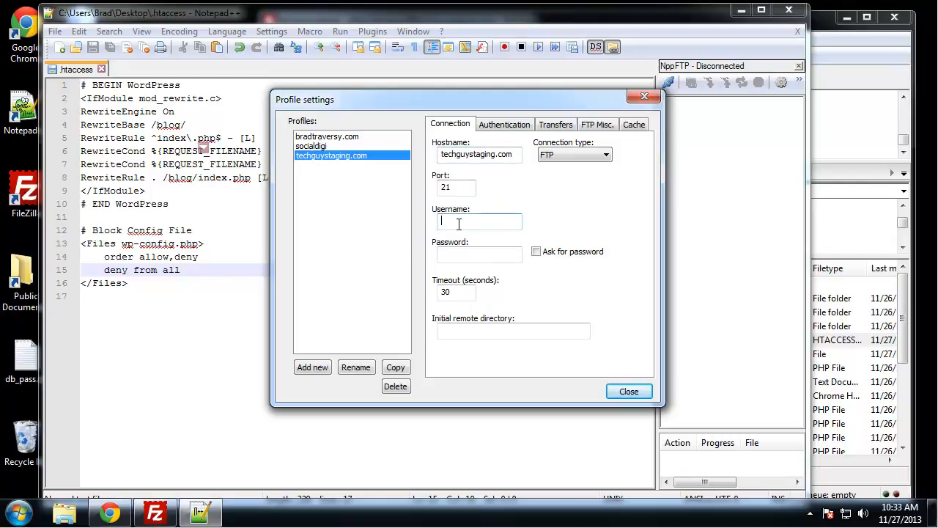
{"action": "type", "text": "techguy4"}
{"action": "left_click", "coordinate": [482, 258]}
{"action": "type", "text": "•••"}
{"action": "left_click", "coordinate": [624, 392]}
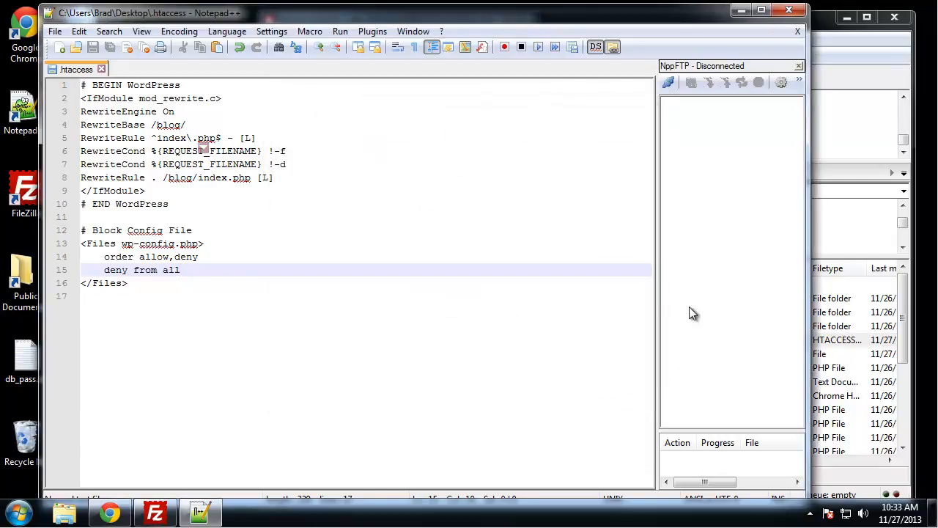
Step: Connect to the techguystaging.com profile and open the server's public_html/blog/.htaccess in place of the local copy
{"action": "left_click", "coordinate": [668, 82]}
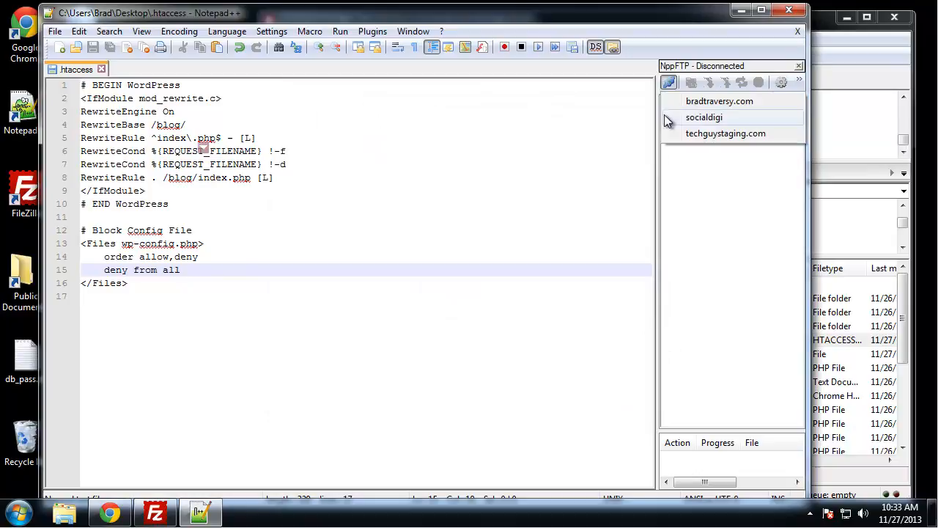
{"action": "left_click", "coordinate": [705, 134]}
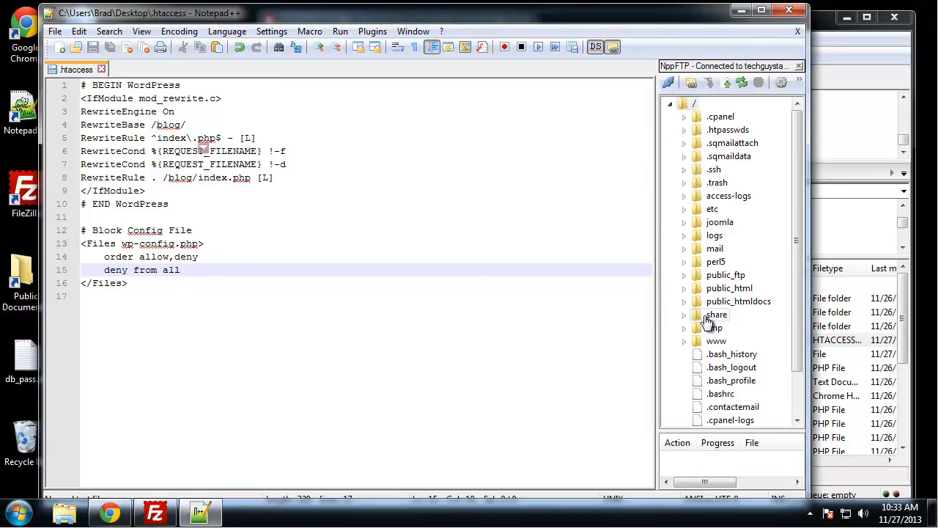
{"action": "left_click", "coordinate": [696, 288]}
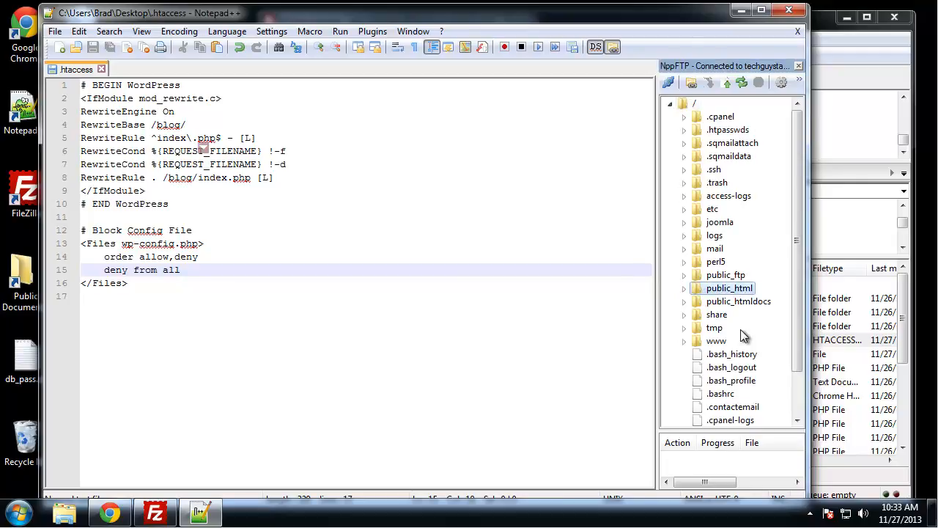
{"action": "left_click", "coordinate": [728, 130]}
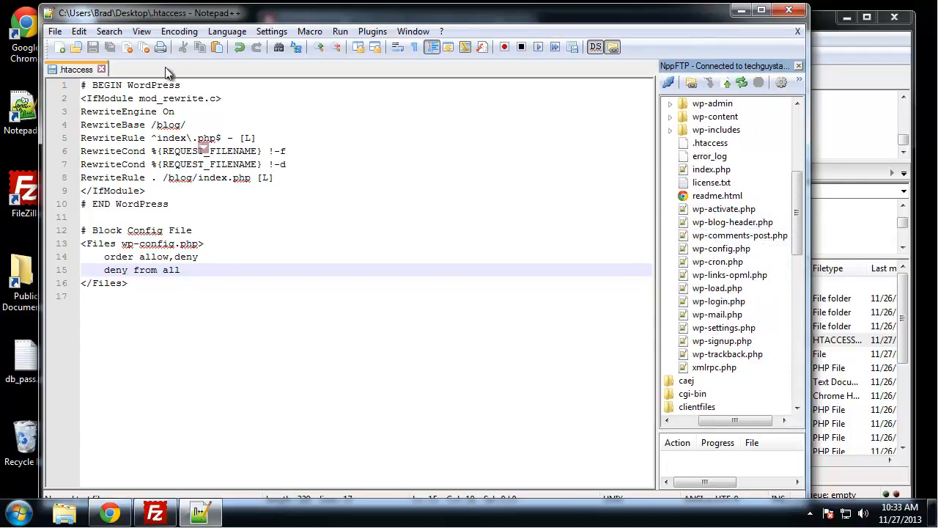
{"action": "left_click", "coordinate": [101, 69]}
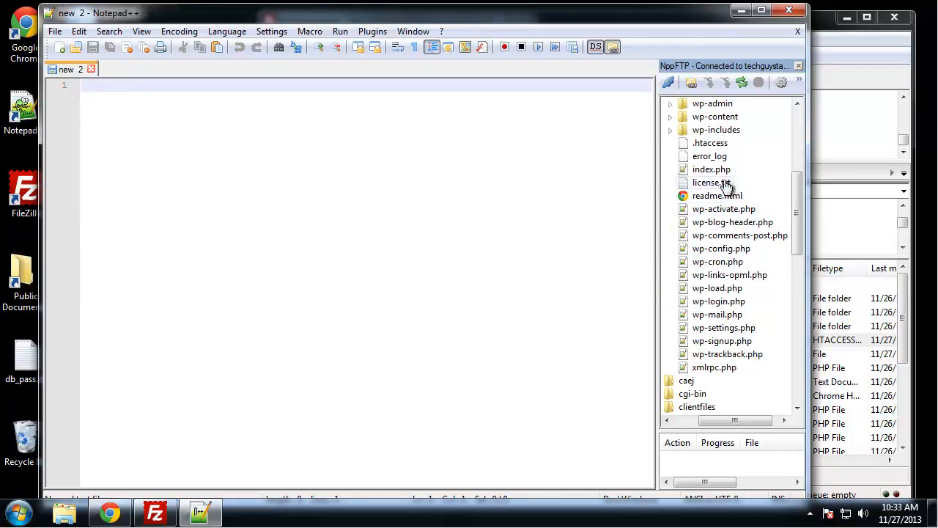
{"action": "double_click", "coordinate": [705, 145]}
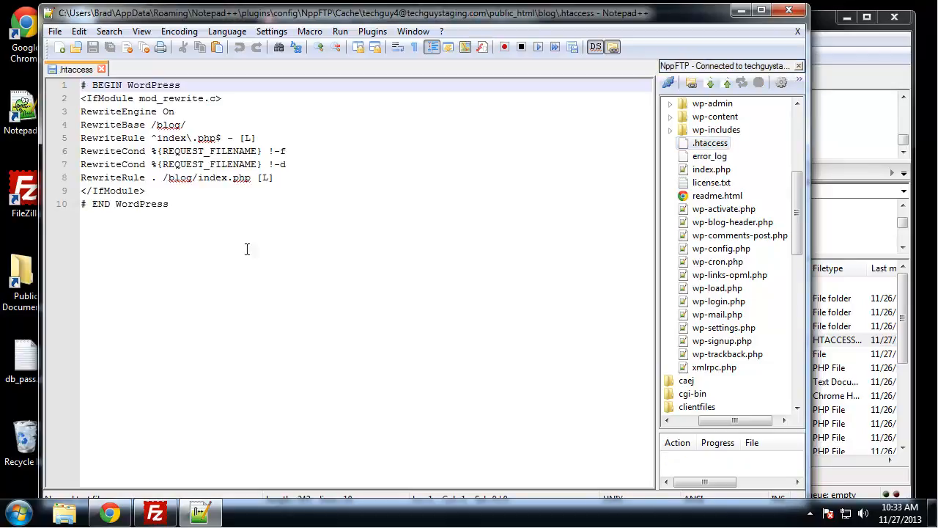
Step: Below "# END WordPress", add "#Protect config file" and a <Files wp-config.php> block with "order allow,deny" and "deny from all", and save the file
{"action": "left_click", "coordinate": [224, 251]}
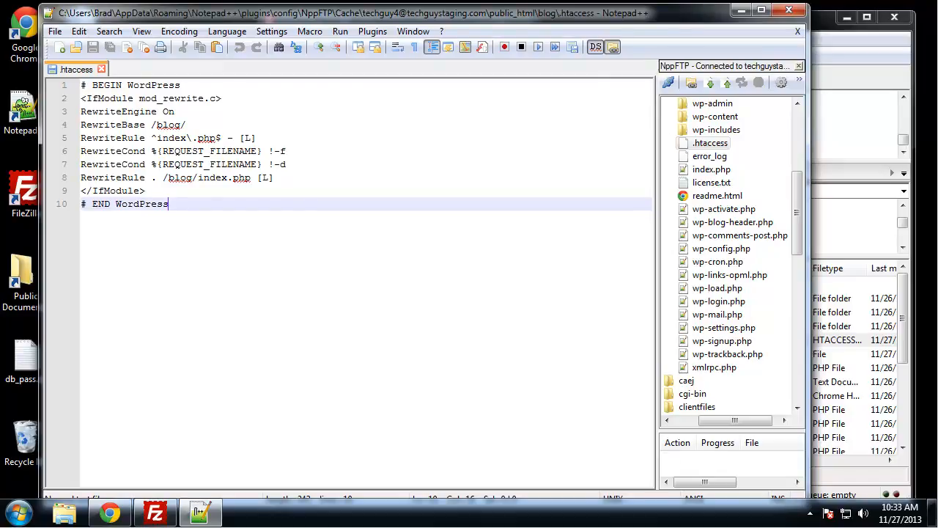
{"action": "key", "text": "Return"}
{"action": "key", "text": "Return"}
{"action": "type", "text": "#Protect config file <Files wp-config.php>     order allow,deny     deny from all </Files>"}
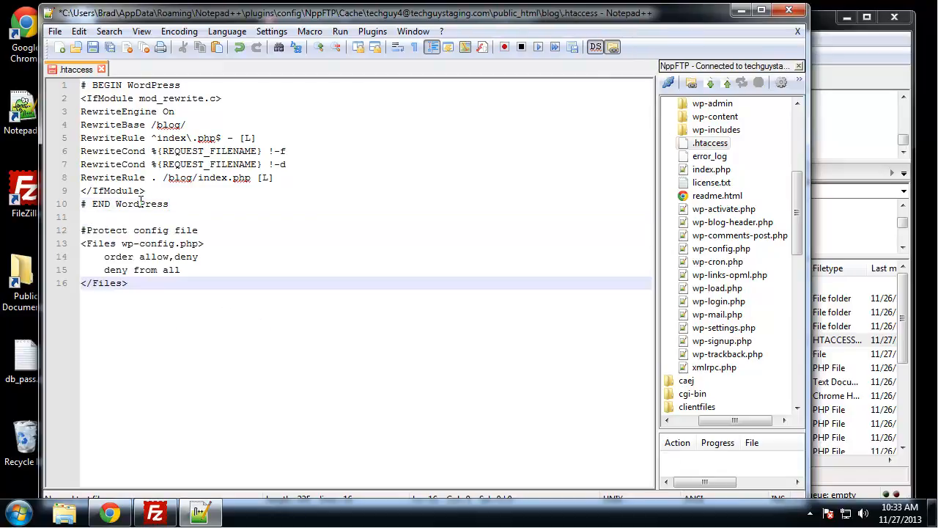
{"action": "left_click", "coordinate": [378, 217]}
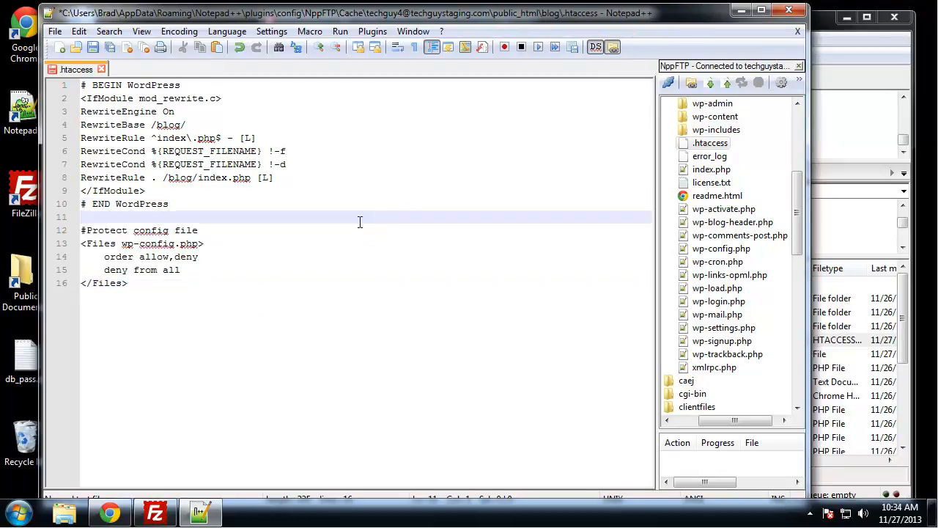
{"action": "key", "text": "ctrl+s"}
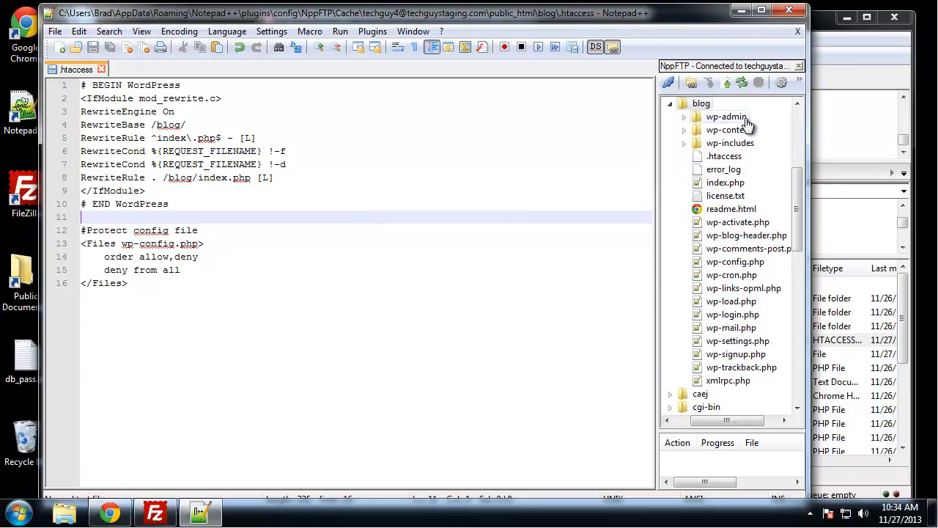
Step: Switch to Chrome and reload techguystaging.com/blog/wp-config.php to test direct access to the config file
{"action": "left_click", "coordinate": [110, 513]}
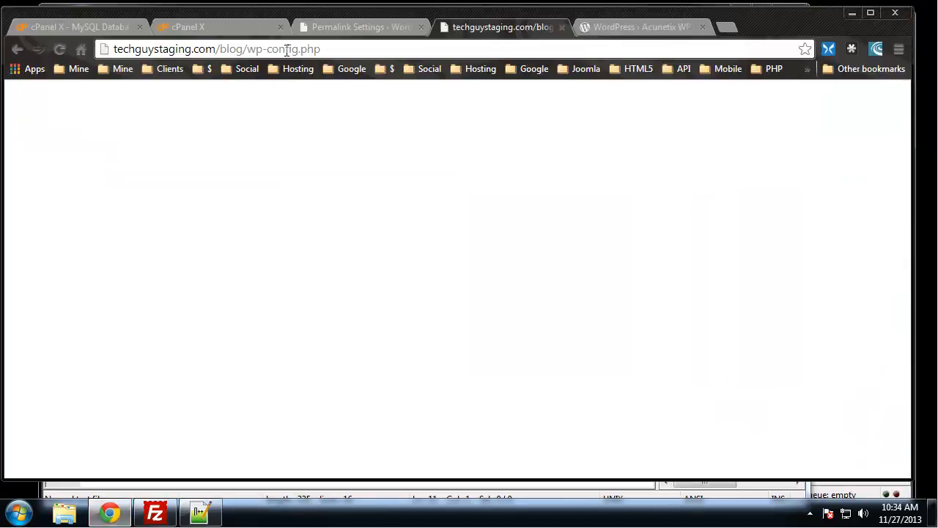
{"action": "left_click", "coordinate": [62, 52]}
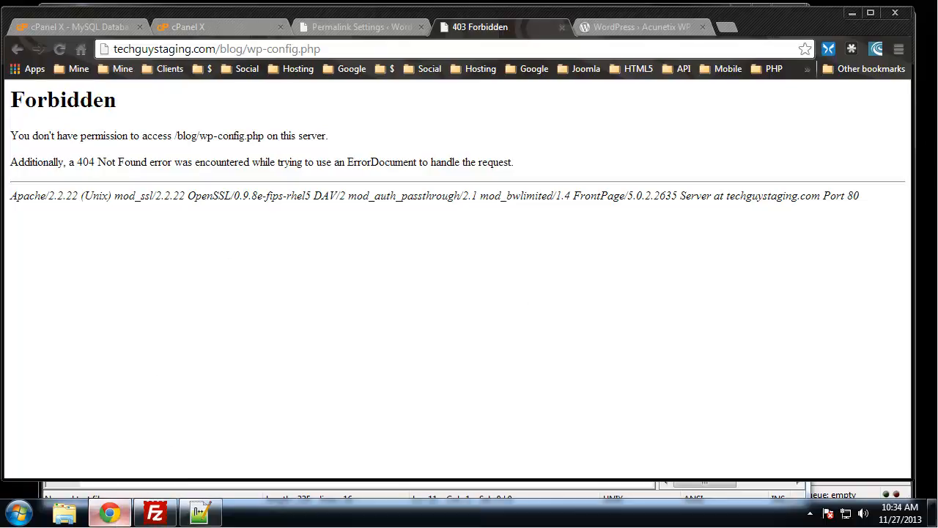
{"action": "left_click", "coordinate": [117, 517]}
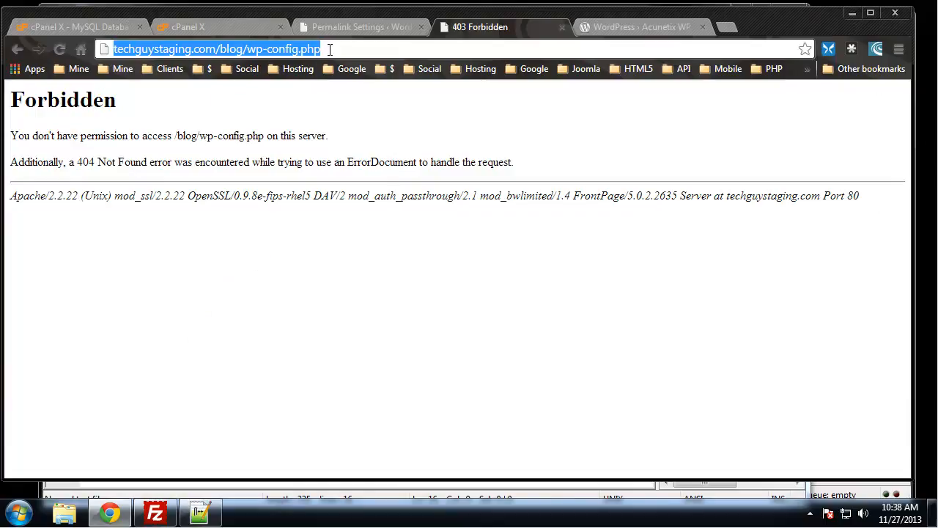
{"action": "left_click", "coordinate": [309, 141]}
{"action": "left_click_drag", "start_coordinate": [328, 49], "coordinate": [248, 49]}
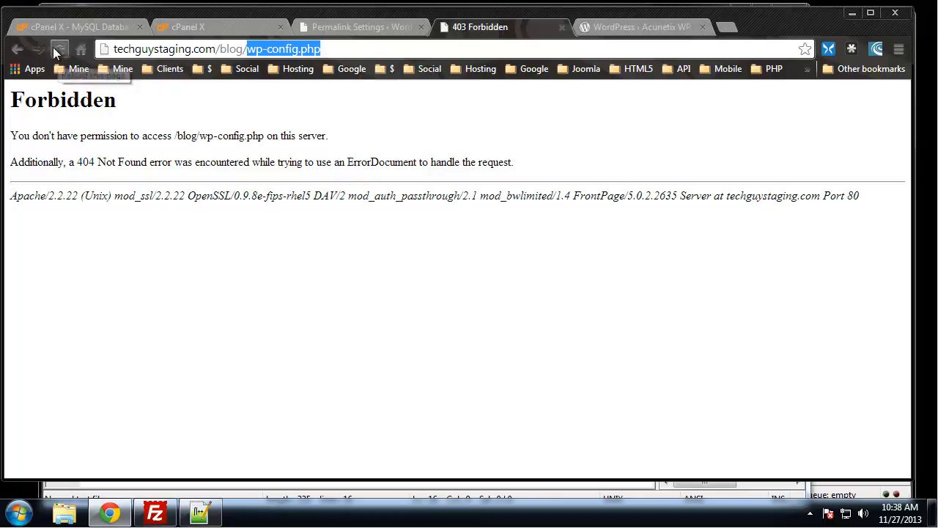
Step: Go back from the wp-config.php page, visit the blog from the Permalink Settings page, and load techguystaging.com/blog/wp-admin
{"action": "left_click", "coordinate": [20, 49]}
{"action": "left_click", "coordinate": [19, 48]}
{"action": "left_click", "coordinate": [371, 27]}
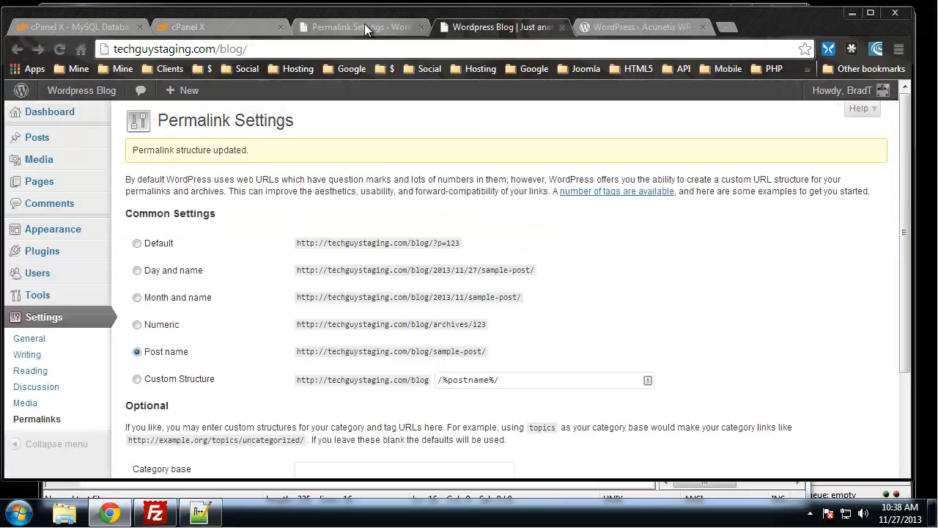
{"action": "left_click", "coordinate": [63, 92]}
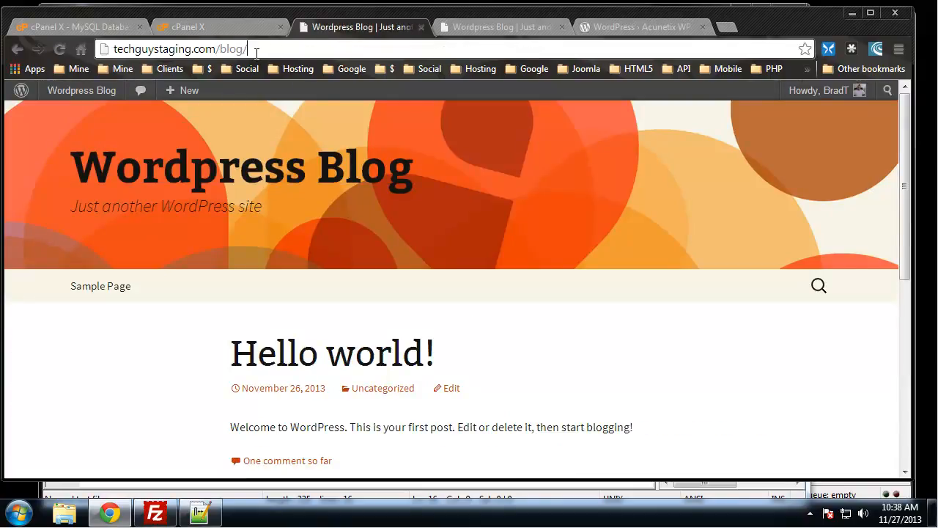
{"action": "type", "text": "wp-admin"}
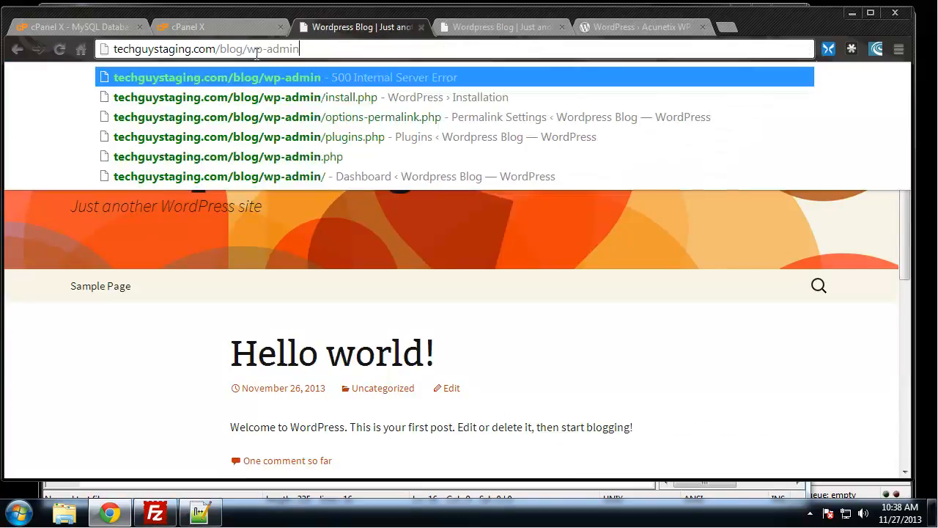
{"action": "key", "text": "Return"}
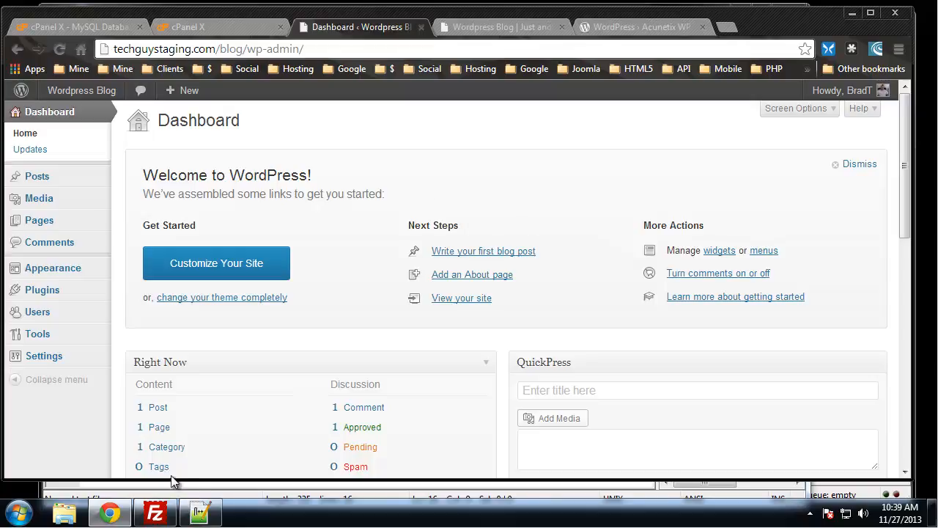
Step: Switch to Notepad++ and add the comment "#Restrict Admin Access" below the Files block, separated by an empty line
{"action": "left_click", "coordinate": [203, 513]}
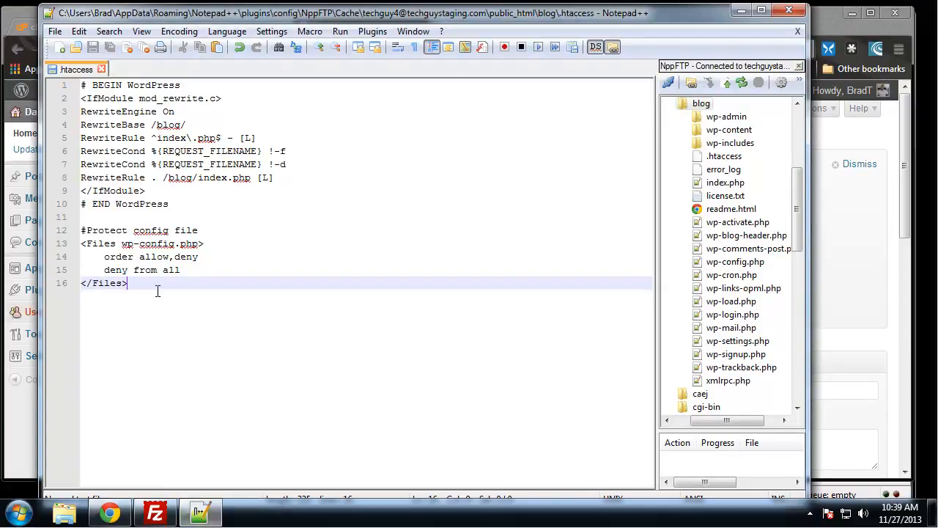
{"action": "key", "text": "Return"}
{"action": "key", "text": "Return"}
{"action": "type", "text": "#Rest"}
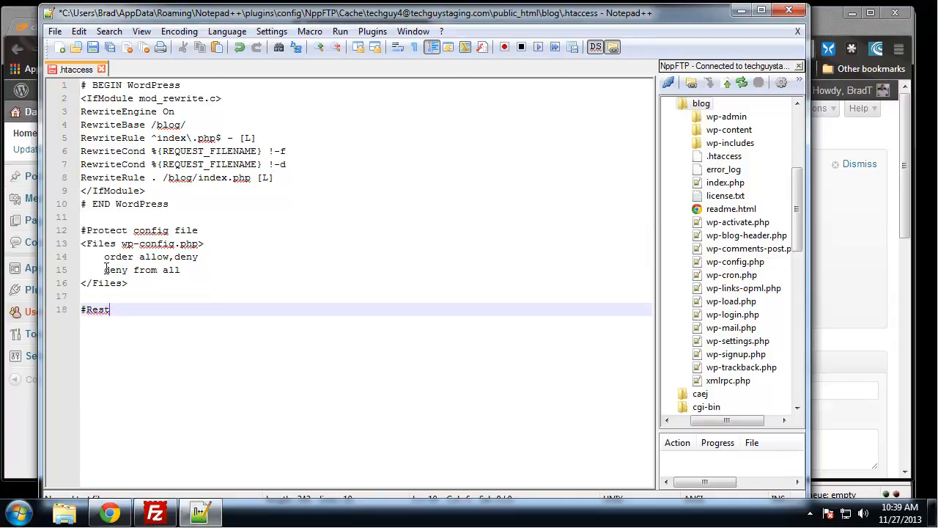
{"action": "type", "text": "rict Admin Access"}
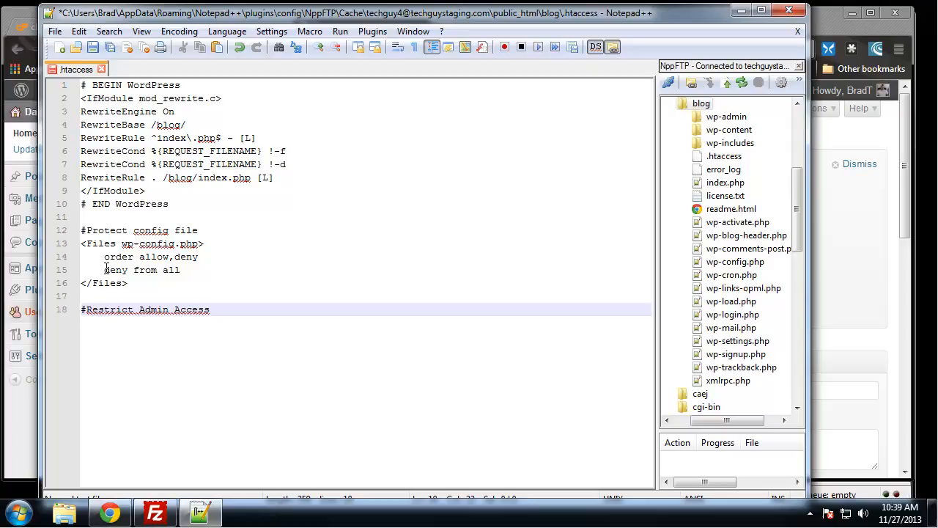
Step: Under the admin access comment, add the line "order deny,allow" and start the next line with "allow from "
{"action": "key", "text": "Return"}
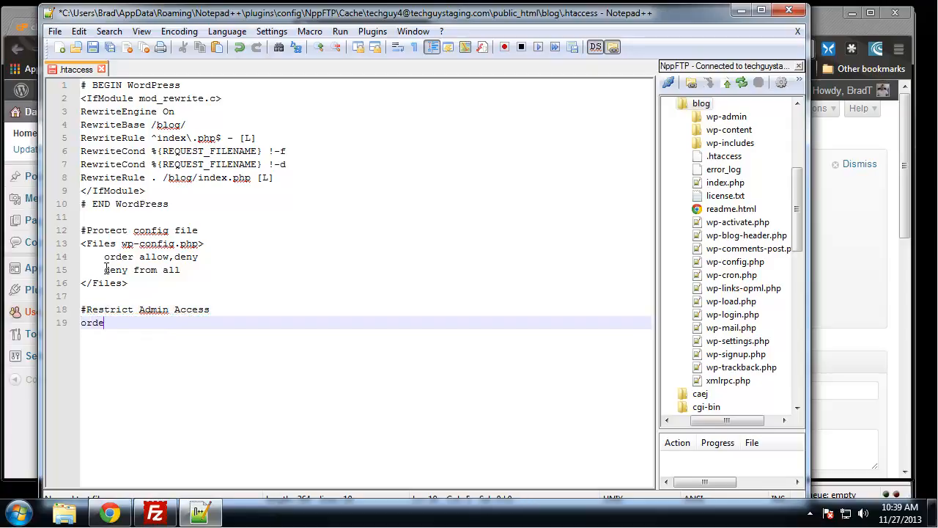
{"action": "type", "text": "order deny,all"}
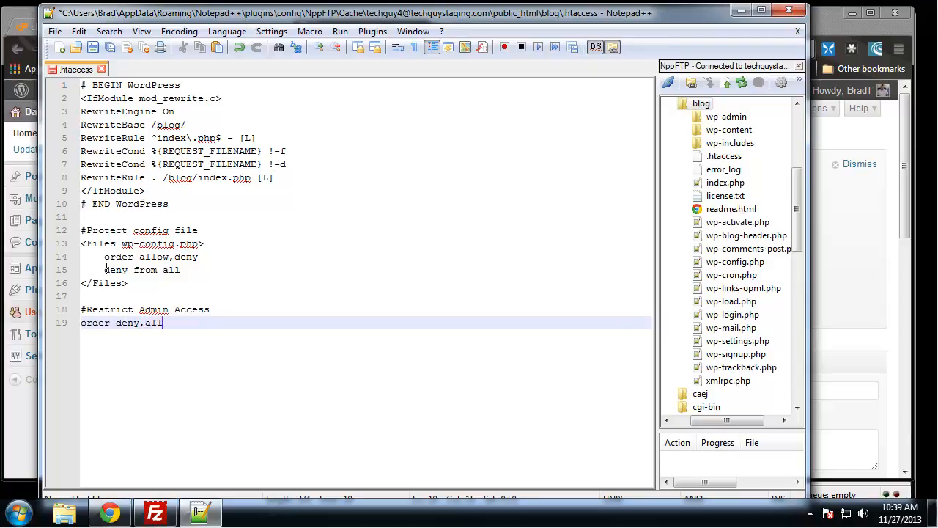
{"action": "type", "text": "ow"}
{"action": "key", "text": "Return"}
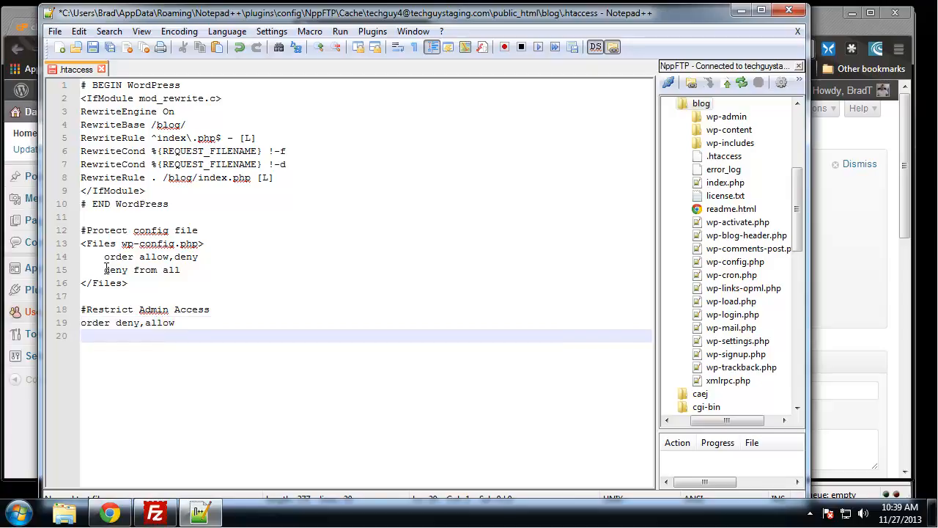
{"action": "type", "text": "allow from"}
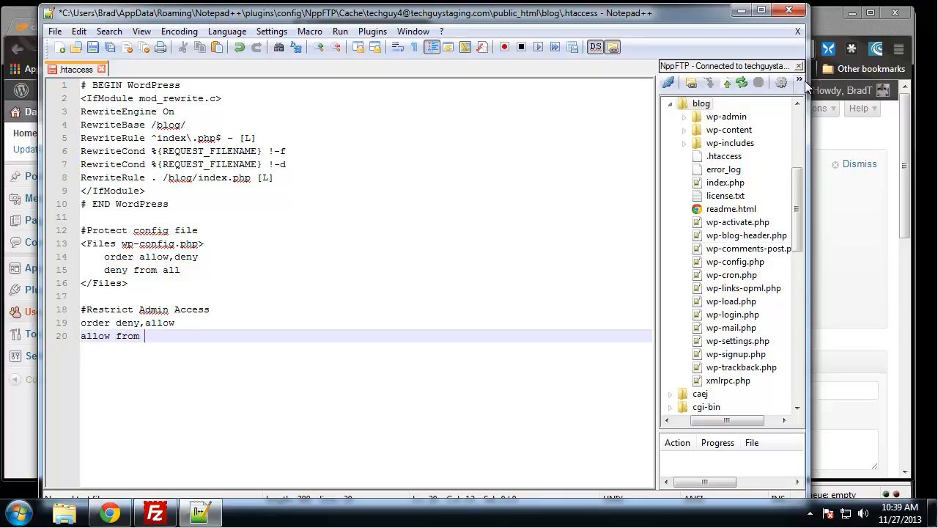
Step: Switch to Chrome, search Google for "my ip" in a new tab, copy the public IP address, and close that tab
{"action": "left_click", "coordinate": [817, 26]}
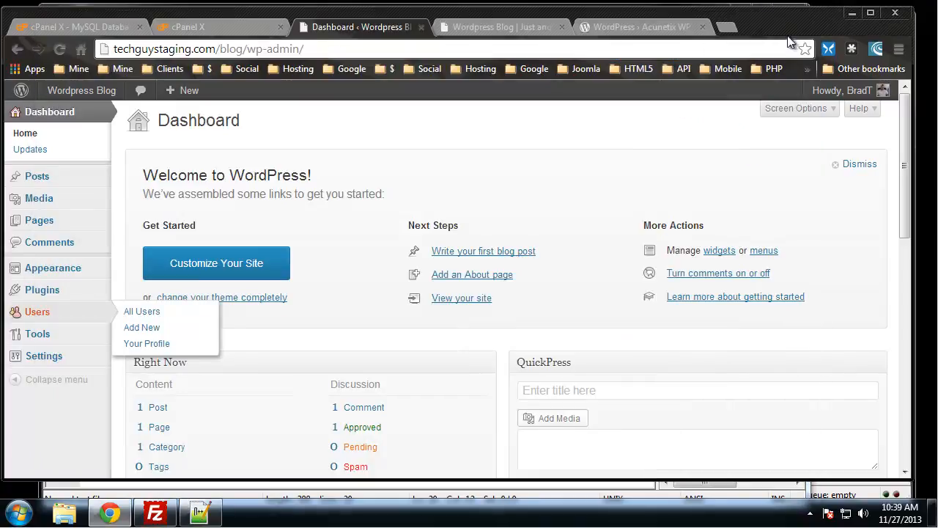
{"action": "left_click", "coordinate": [727, 27]}
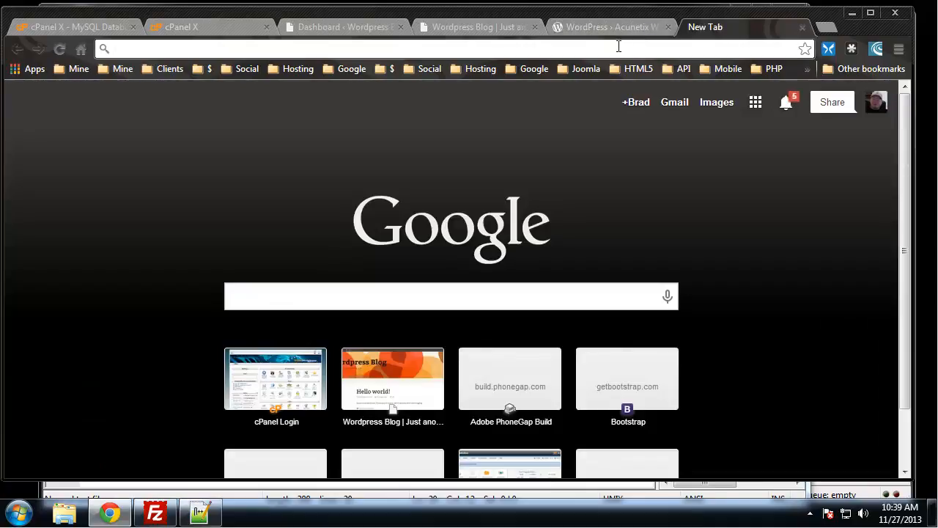
{"action": "type", "text": "my i["}
{"action": "key", "text": "BackSpace"}
{"action": "type", "text": "p"}
{"action": "key", "text": "Return"}
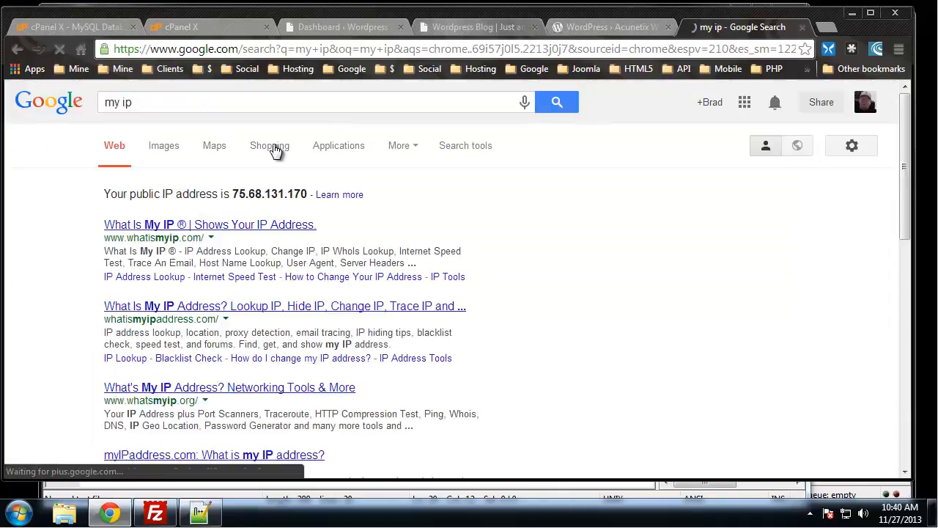
{"action": "left_click_drag", "start_coordinate": [309, 193], "coordinate": [236, 190]}
{"action": "key", "text": "ctrl+c"}
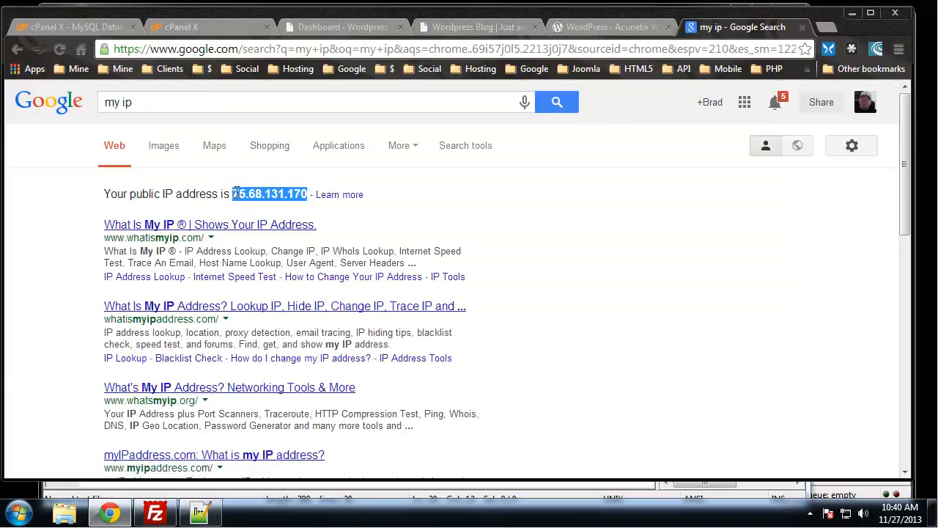
{"action": "left_click", "coordinate": [802, 27]}
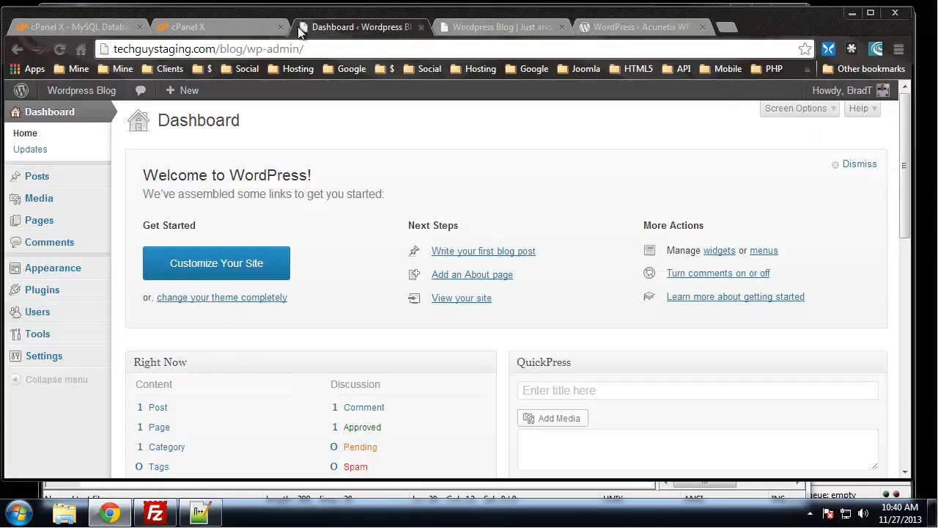
Step: Switch to Notepad++, complete the "allow from" line with the copied IP address, add "deny from all" below it, and save .htaccess
{"action": "left_click", "coordinate": [199, 513]}
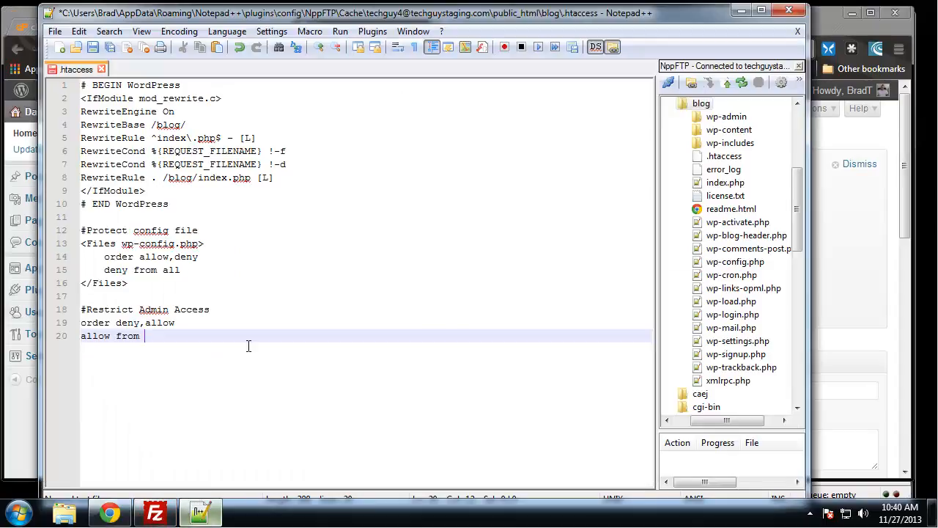
{"action": "key", "text": "ctrl+v"}
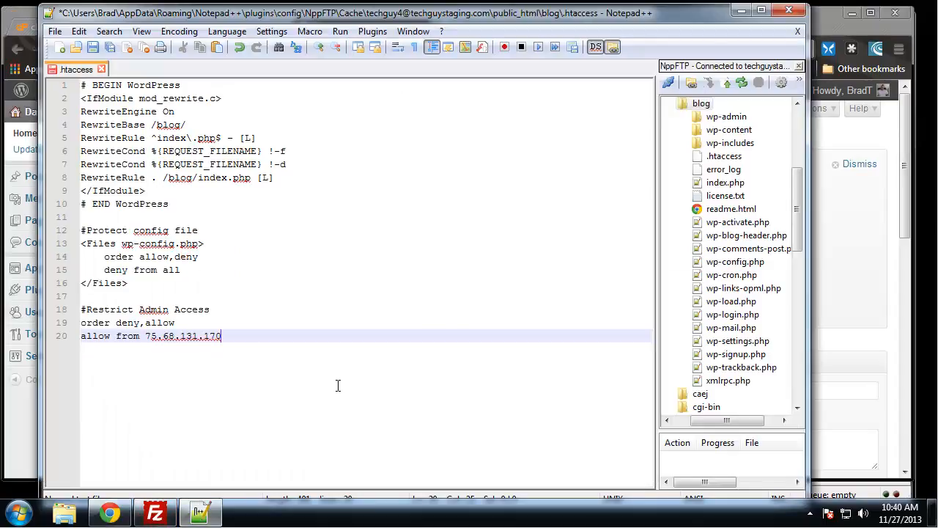
{"action": "key", "text": "Return"}
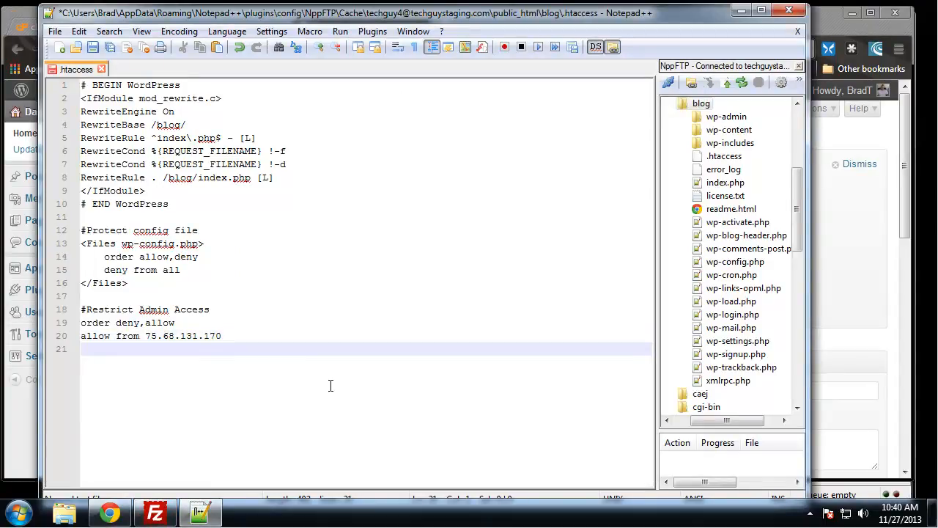
{"action": "type", "text": "deny from all"}
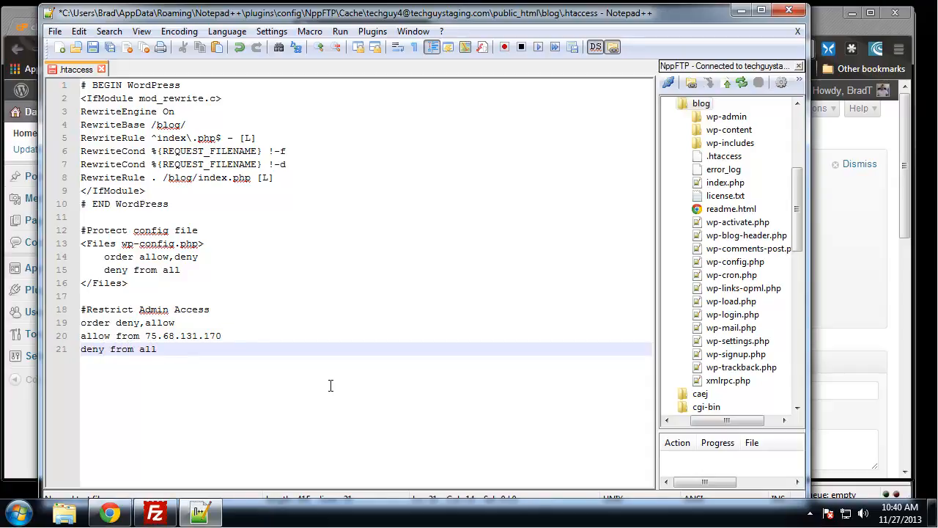
{"action": "left_click_drag", "start_coordinate": [139, 335], "coordinate": [216, 336]}
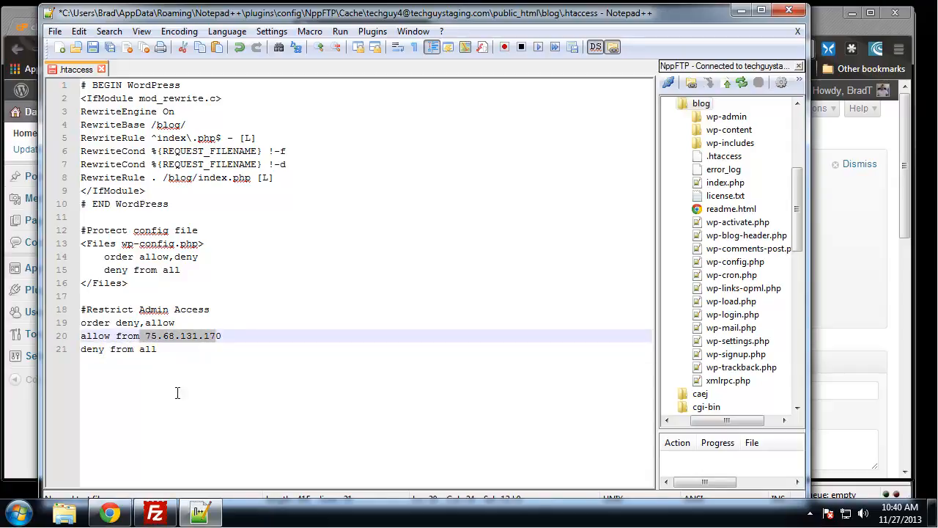
{"action": "left_click_drag", "start_coordinate": [81, 349], "coordinate": [158, 349]}
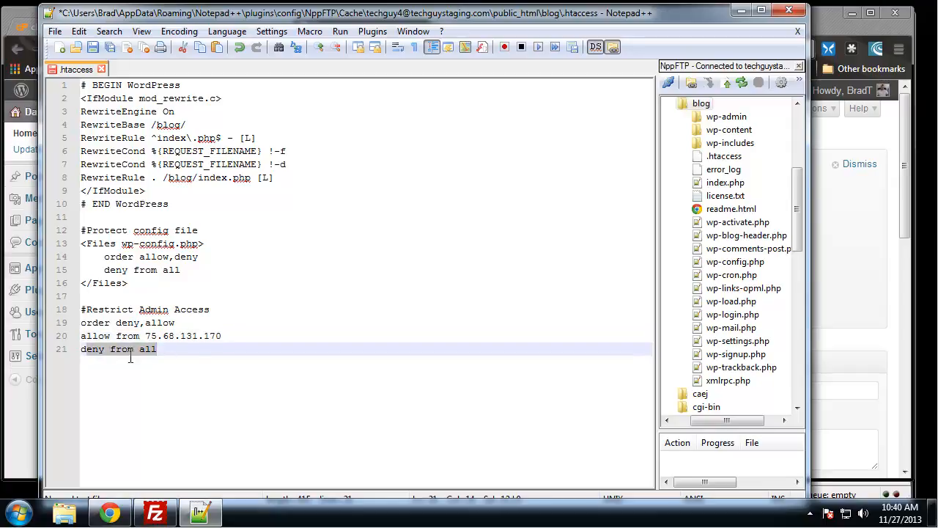
{"action": "left_click", "coordinate": [266, 232]}
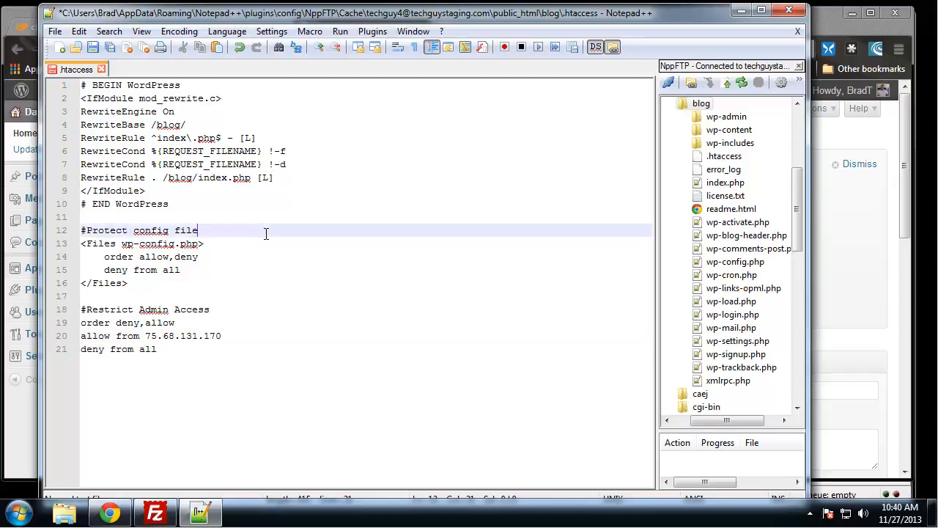
{"action": "key", "text": "ctrl+s"}
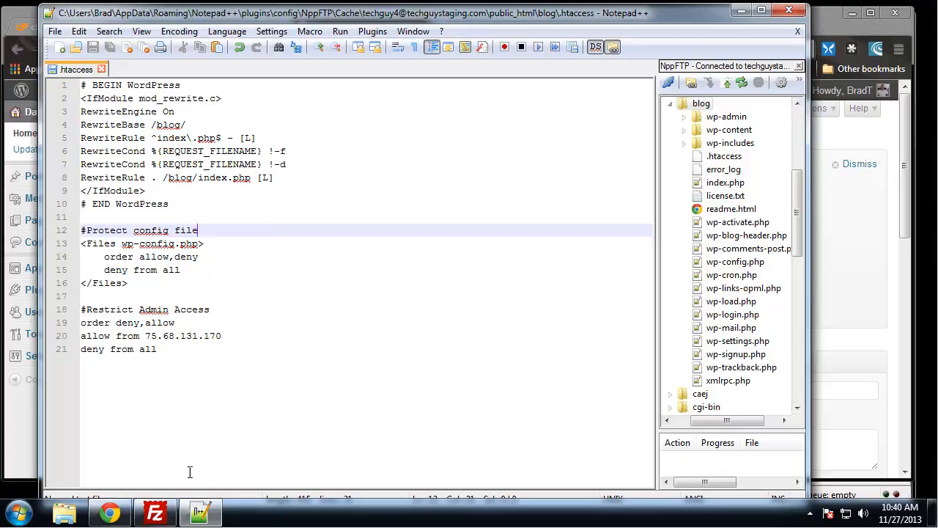
Step: Bring up FileZilla, close it, and return to the .htaccess file in Notepad++
{"action": "left_click", "coordinate": [155, 512]}
{"action": "left_click", "coordinate": [412, 365]}
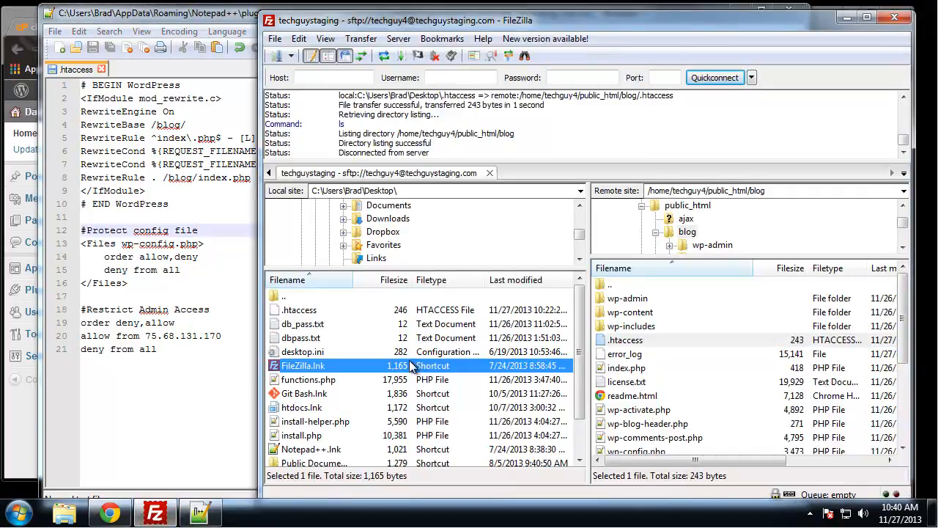
{"action": "left_click", "coordinate": [193, 408]}
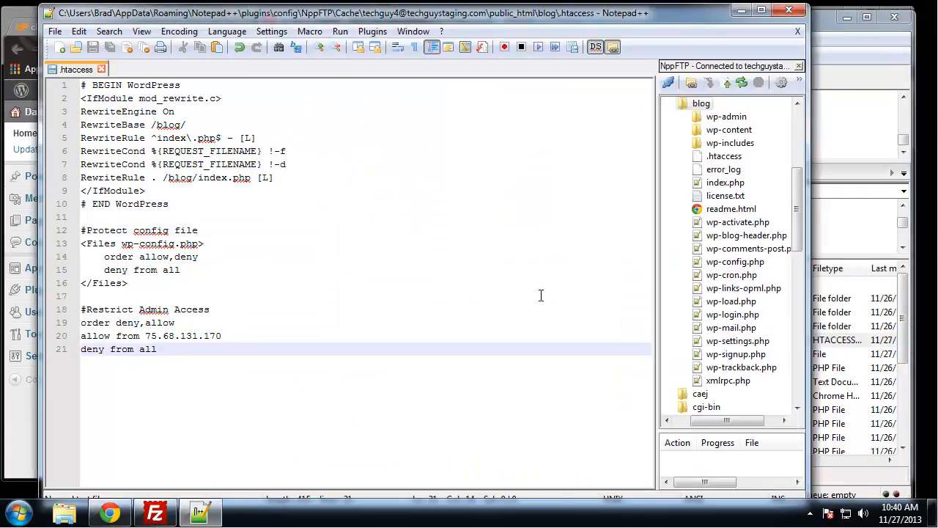
{"action": "left_click", "coordinate": [362, 229]}
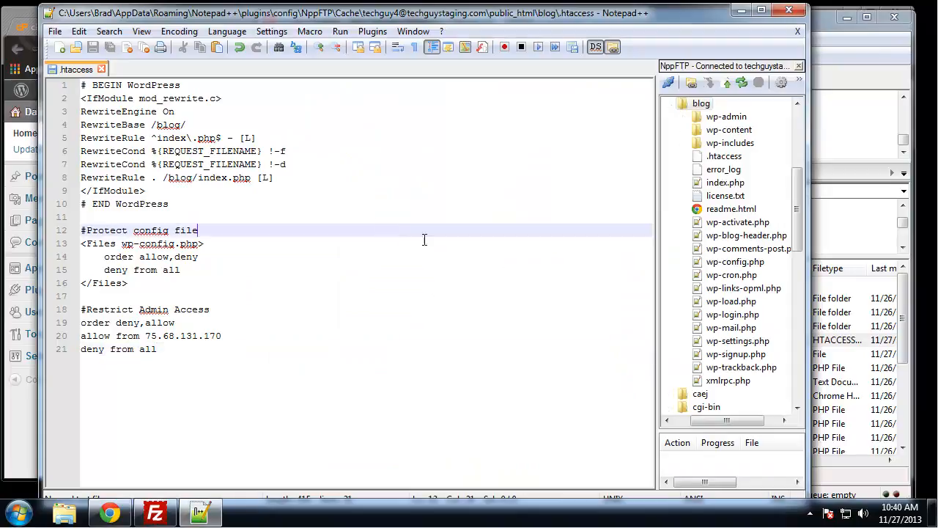
{"action": "left_click", "coordinate": [877, 44]}
{"action": "left_click", "coordinate": [901, 21]}
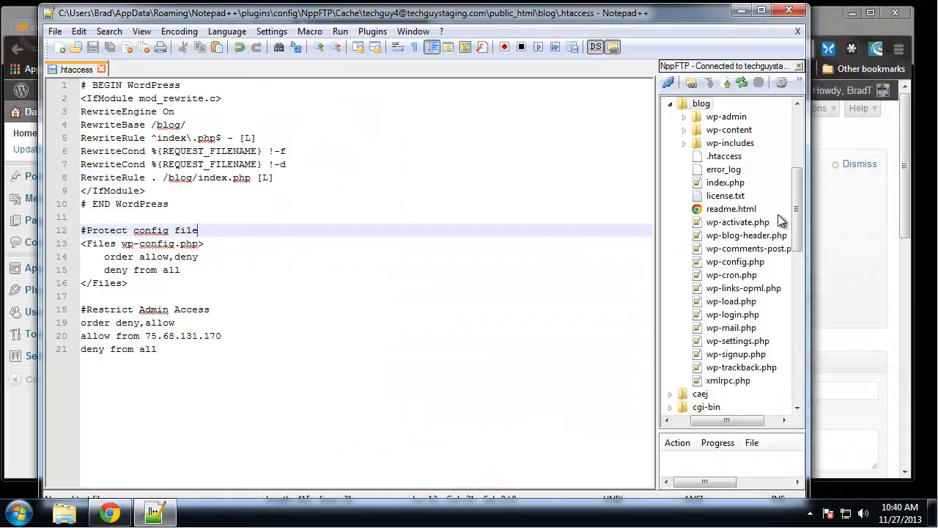
{"action": "left_click", "coordinate": [453, 350]}
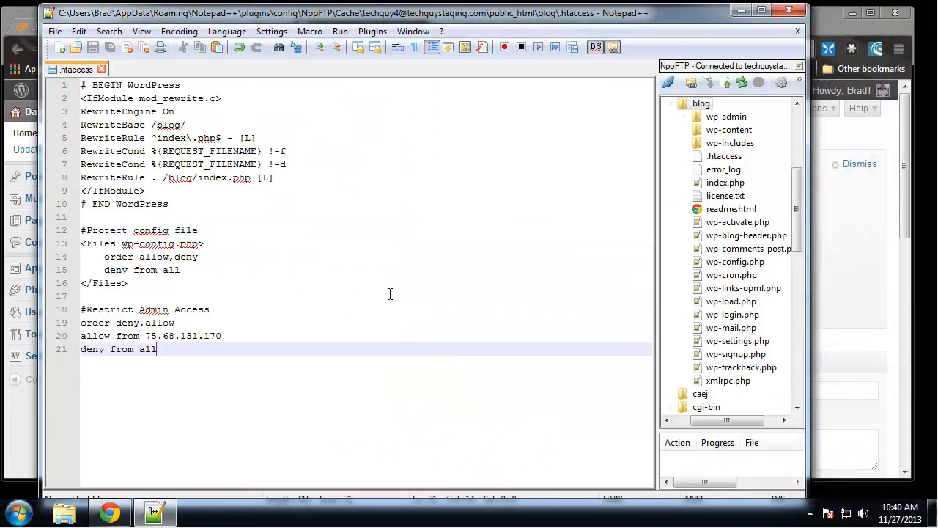
{"action": "left_click", "coordinate": [312, 248]}
Step: Switch to Chrome, return to the WordPress dashboard, and reload wp-admin to test access from the allowed IP address
{"action": "left_click", "coordinate": [870, 289]}
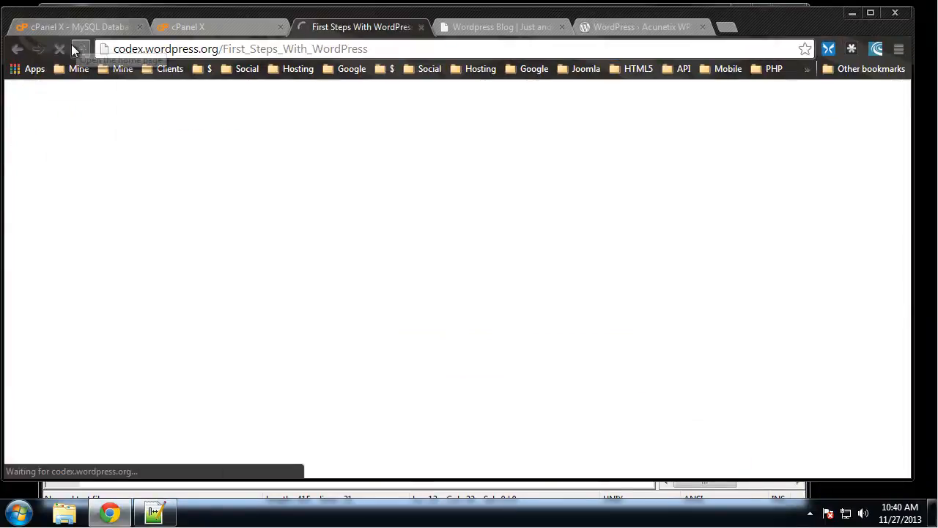
{"action": "left_click", "coordinate": [18, 48]}
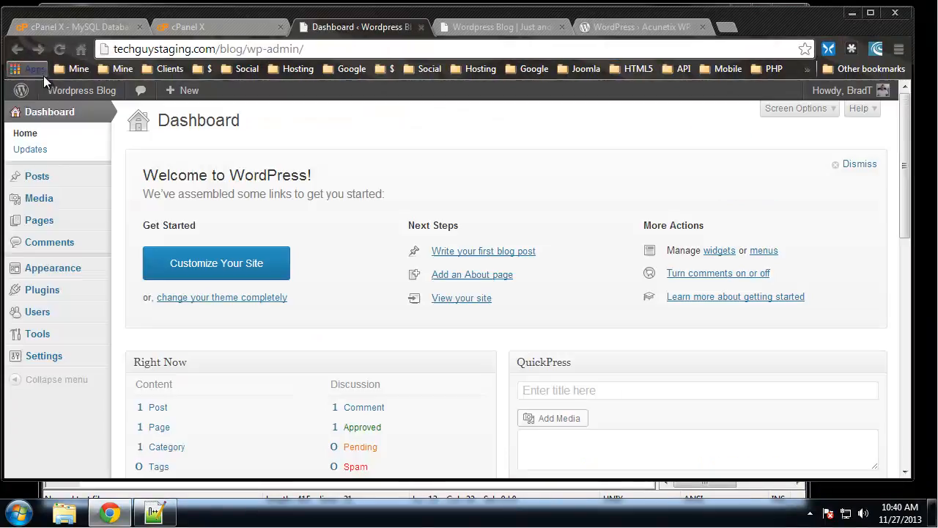
{"action": "left_click", "coordinate": [60, 51]}
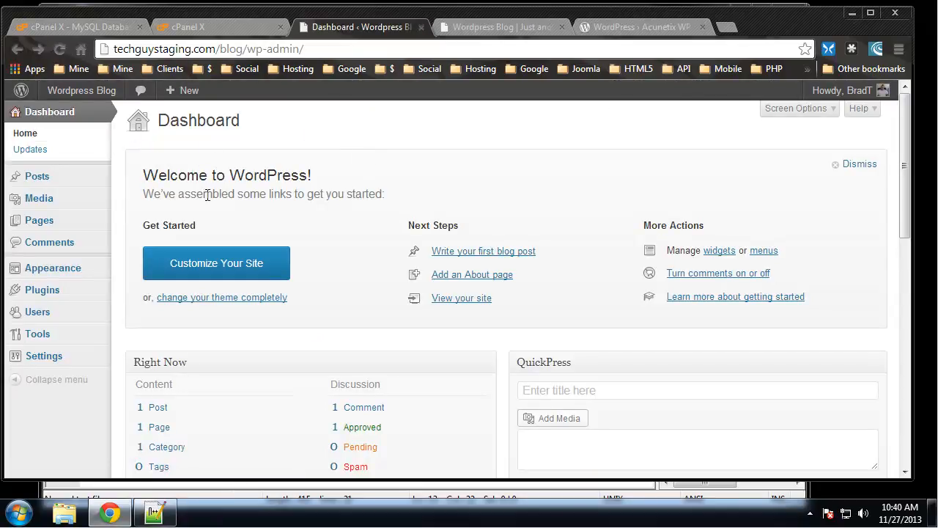
Step: Switch to Notepad++, change the allowed IP address's last digit to 1 and save, and reload wp-admin in Chrome to test the restriction
{"action": "left_click", "coordinate": [154, 512]}
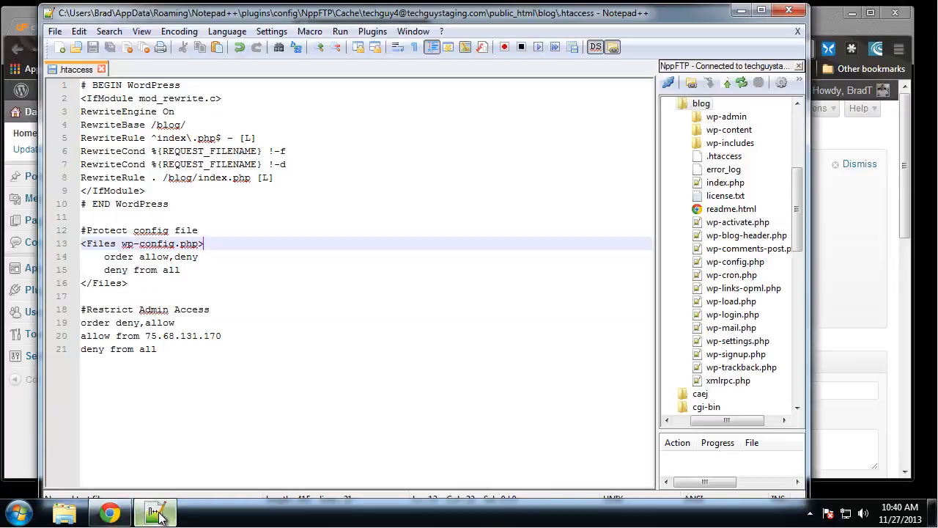
{"action": "left_click", "coordinate": [409, 289]}
{"action": "left_click", "coordinate": [236, 335]}
{"action": "key", "text": "BackSpace"}
{"action": "type", "text": "1"}
{"action": "key", "text": "ctrl+s"}
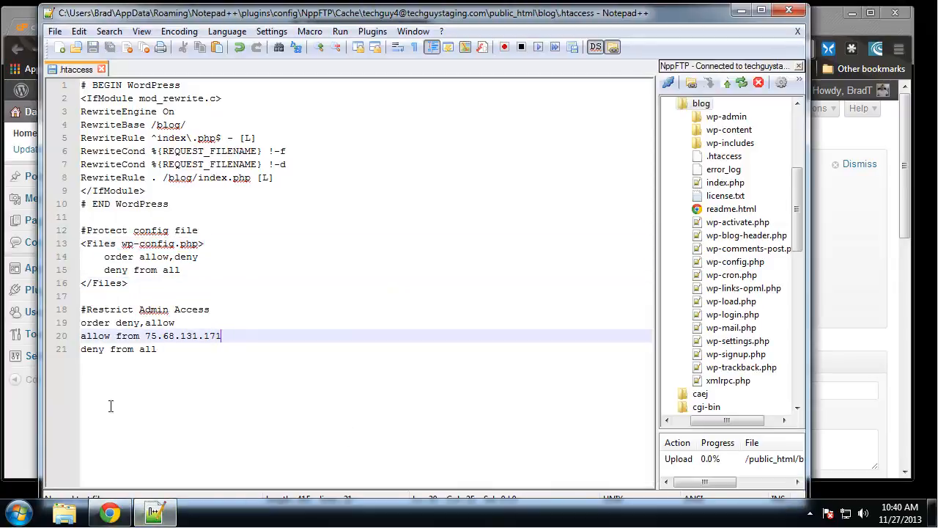
{"action": "left_click", "coordinate": [25, 19]}
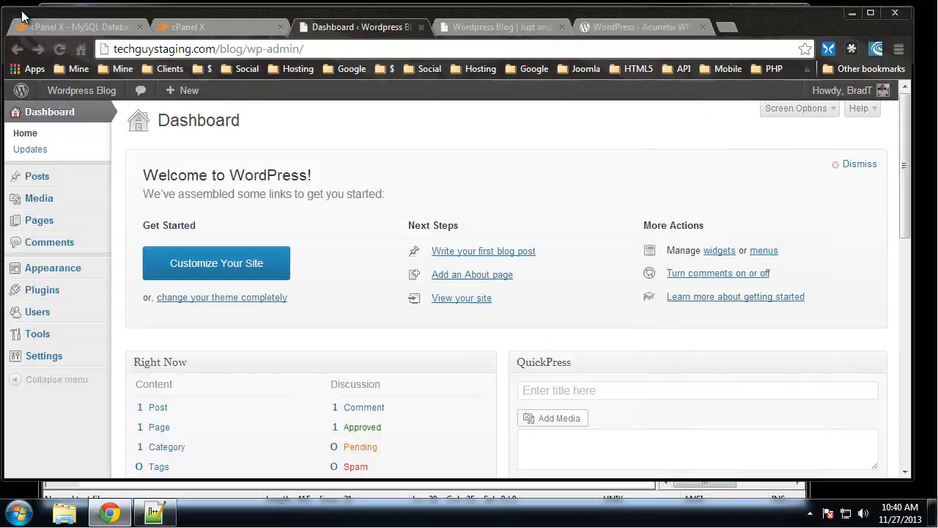
{"action": "left_click", "coordinate": [60, 48]}
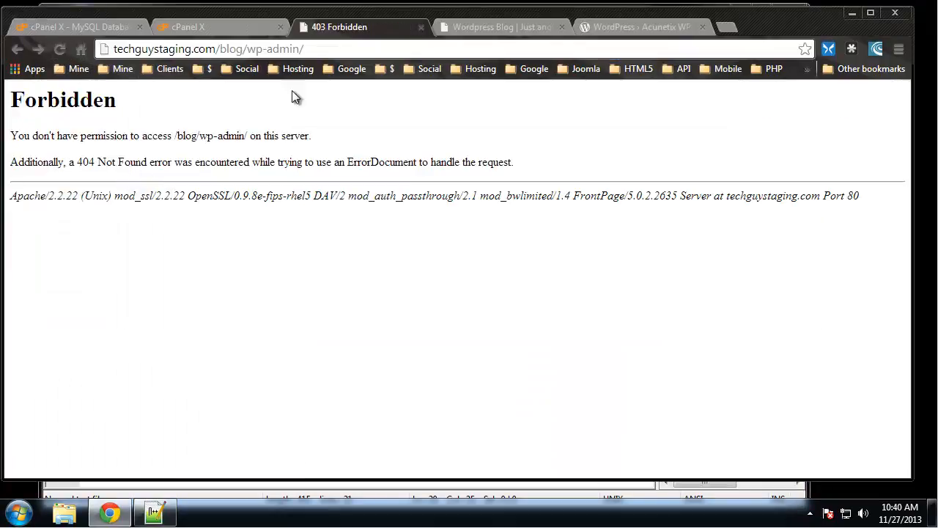
Step: Switch to Notepad++, delete the whole Restrict Admin Access block and save .htaccess, and reload wp-admin in Chrome
{"action": "left_click", "coordinate": [154, 513]}
{"action": "left_click", "coordinate": [233, 326]}
{"action": "left_click_drag", "start_coordinate": [222, 335], "coordinate": [139, 336]}
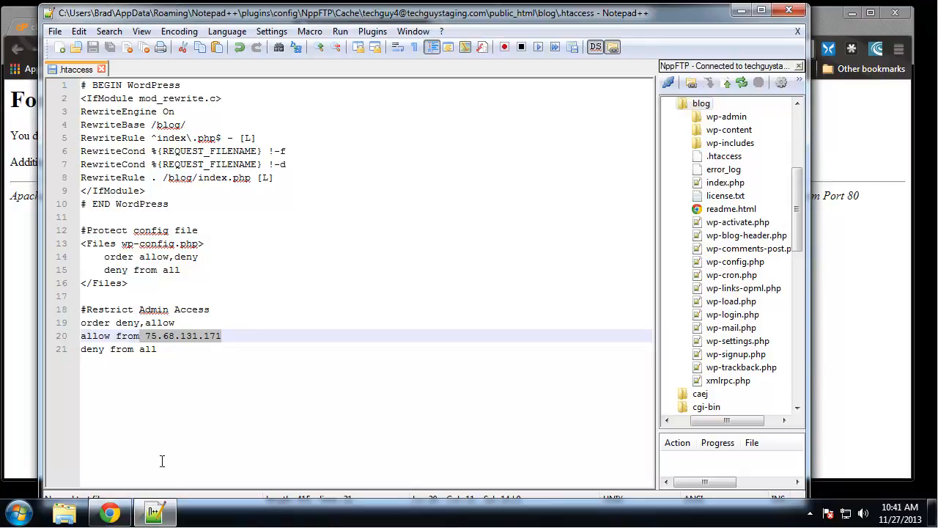
{"action": "left_click", "coordinate": [194, 349]}
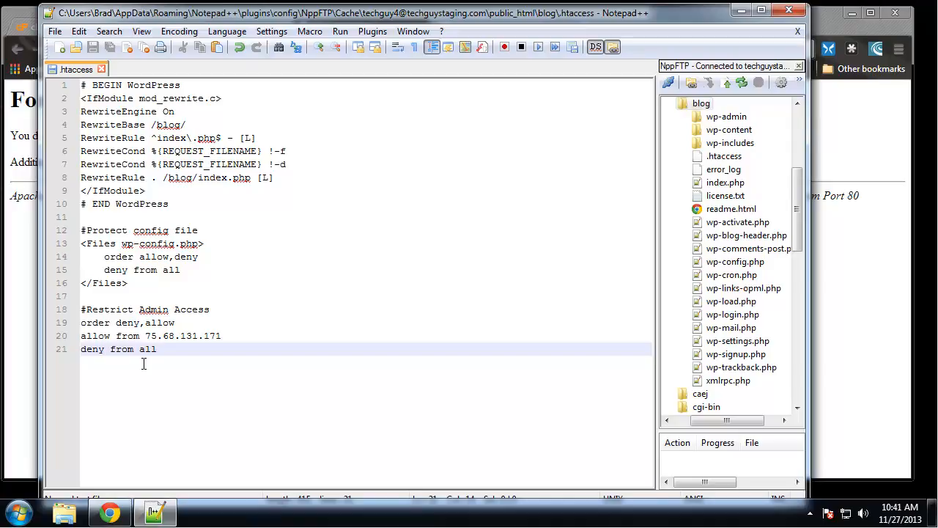
{"action": "left_click", "coordinate": [227, 335]}
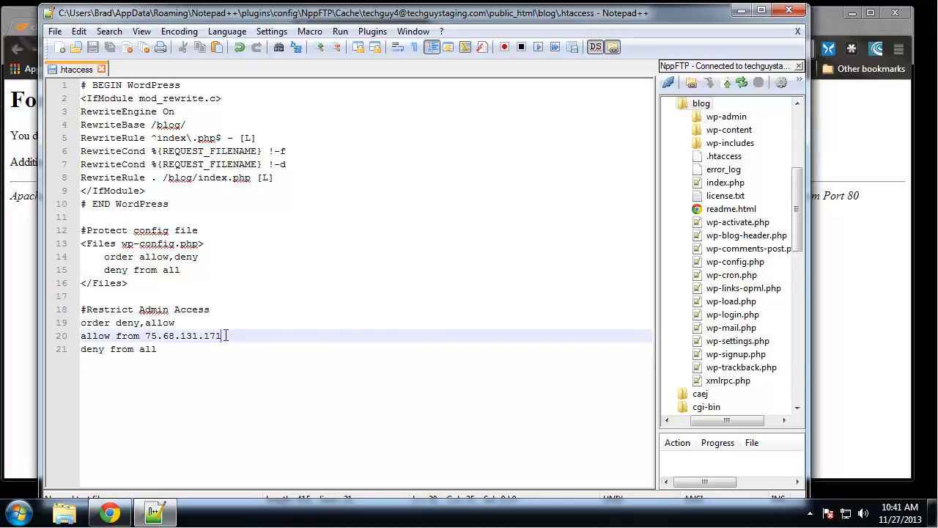
{"action": "left_click_drag", "start_coordinate": [171, 351], "coordinate": [66, 303]}
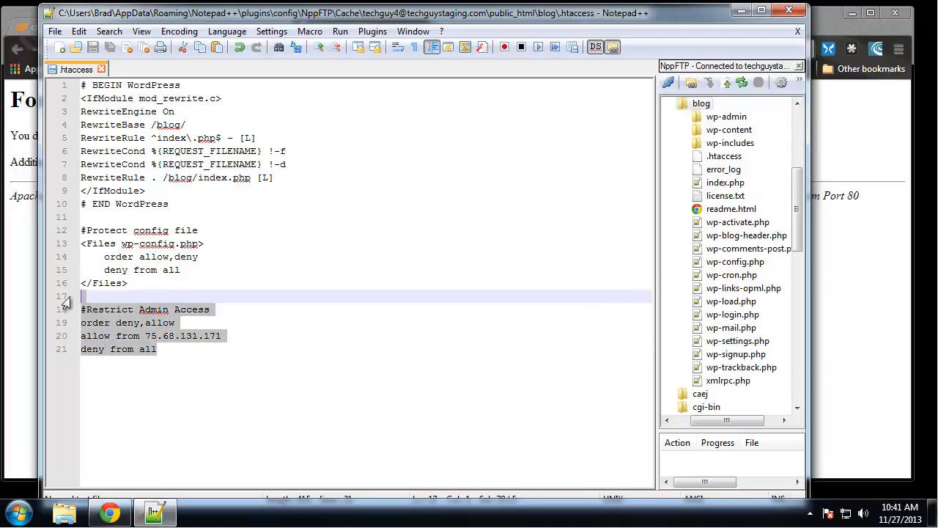
{"action": "key", "text": "Delete"}
{"action": "key", "text": "ctrl+s"}
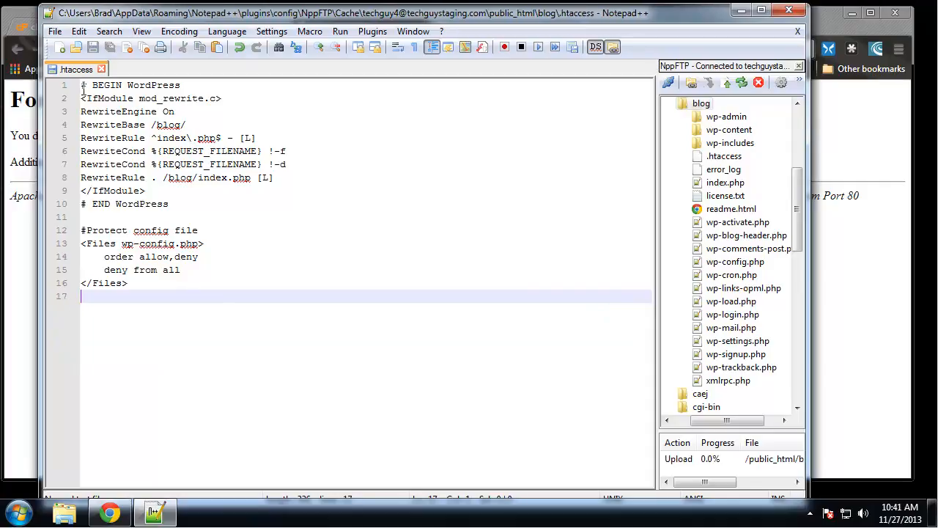
{"action": "left_click", "coordinate": [15, 246]}
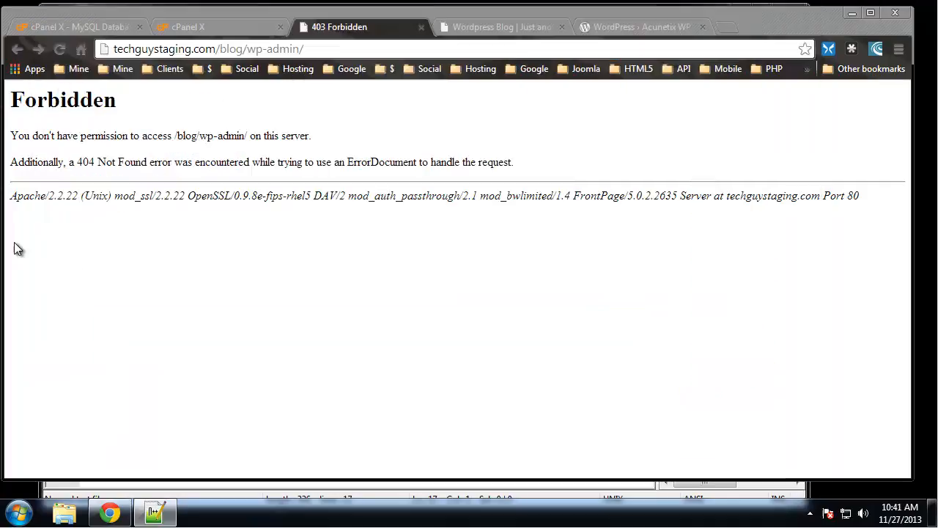
{"action": "left_click", "coordinate": [59, 49]}
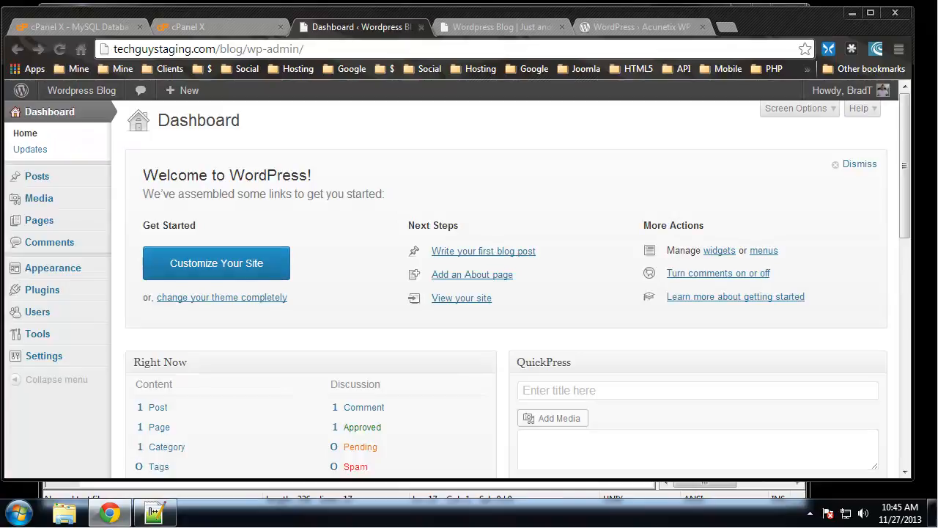
Step: In Notepad++, add the comment "#Stop directory browsing" and the line "Options ALL -Indexes" below the wp-config.php block, and save .htaccess
{"action": "left_click", "coordinate": [153, 515]}
{"action": "left_click", "coordinate": [258, 192]}
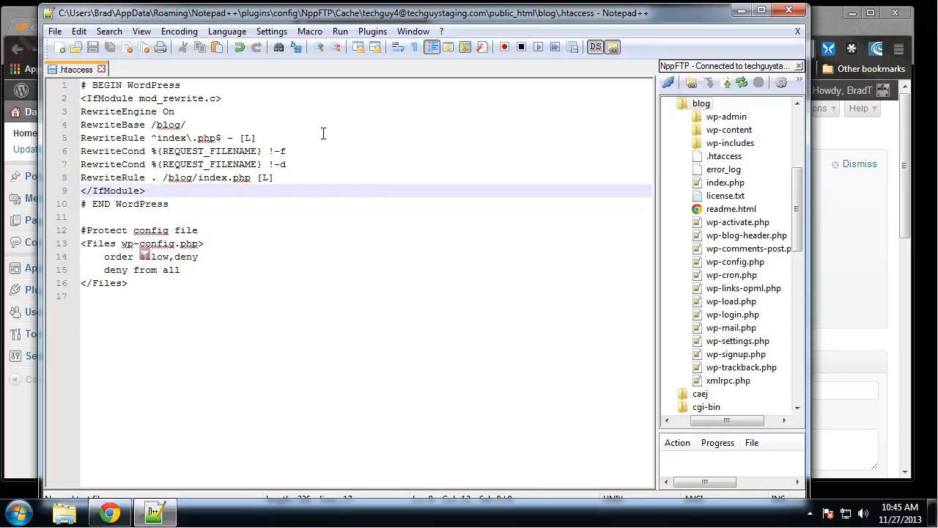
{"action": "left_click", "coordinate": [176, 283]}
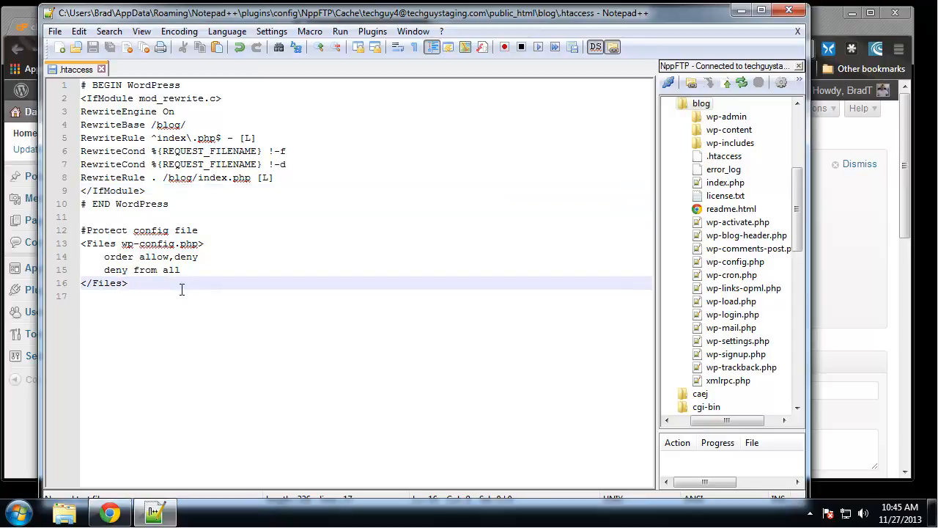
{"action": "key", "text": "Return"}
{"action": "key", "text": "Return"}
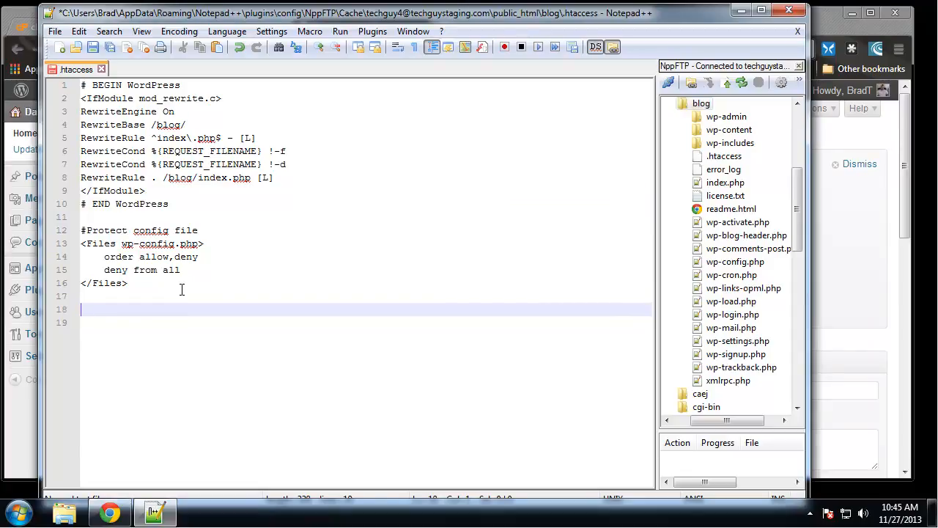
{"action": "type", "text": "#Stop directory br"}
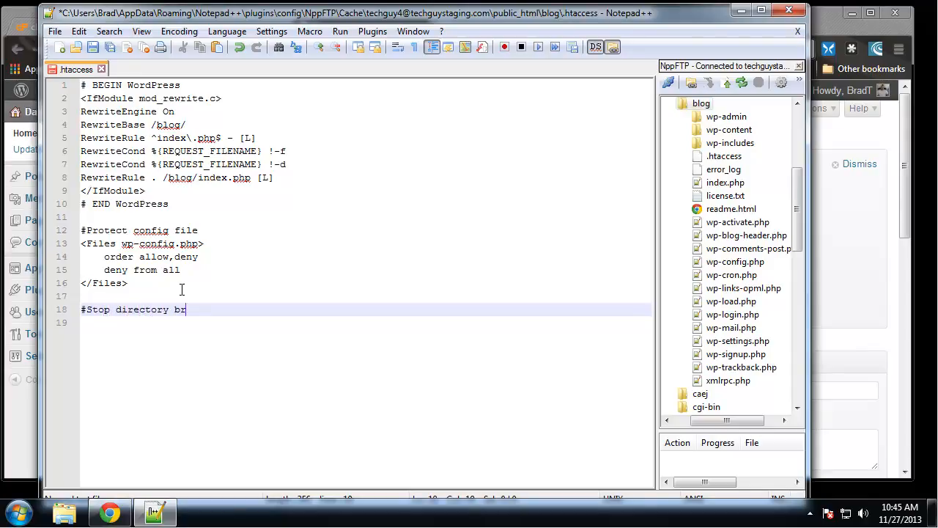
{"action": "type", "text": "owsing"}
{"action": "key", "text": "Return"}
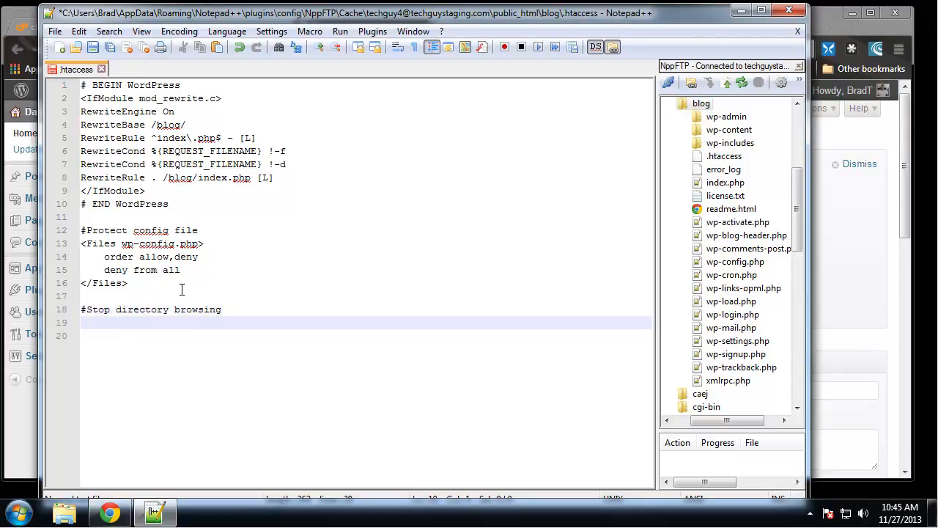
{"action": "type", "text": "Options Al"}
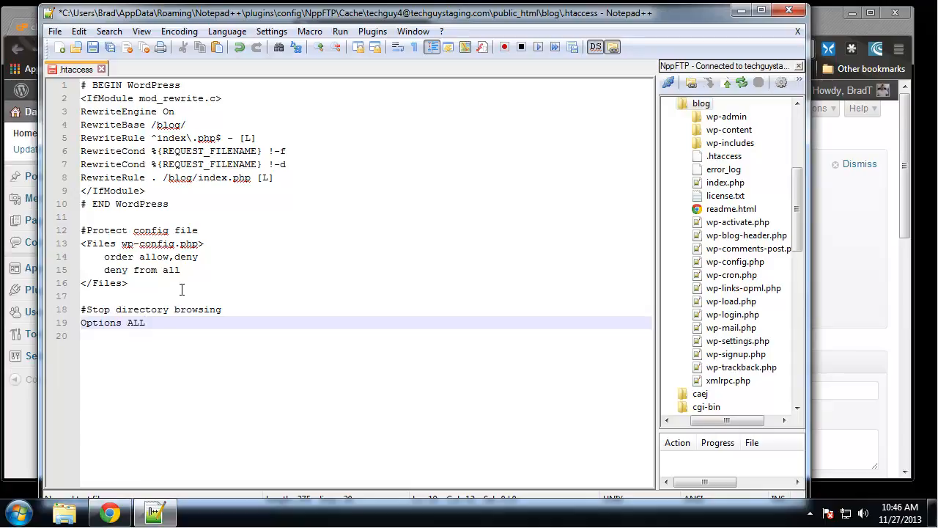
{"action": "type", "text": "L -Indexes"}
{"action": "key", "text": "ctrl+s"}
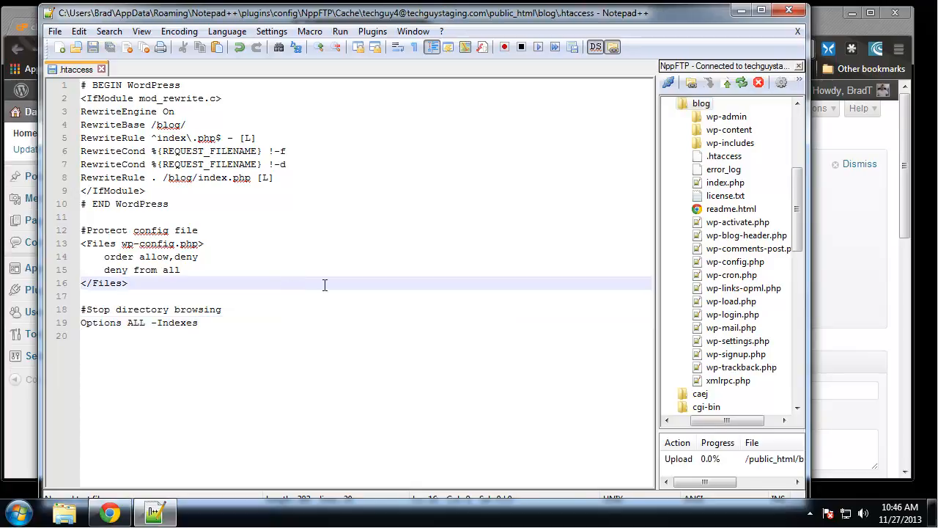
Step: Switch to Chrome, load techguystaging.com/blog/wp-content from the blog page to test directory browsing, and go back to the blog
{"action": "key", "text": "alt+Tab"}
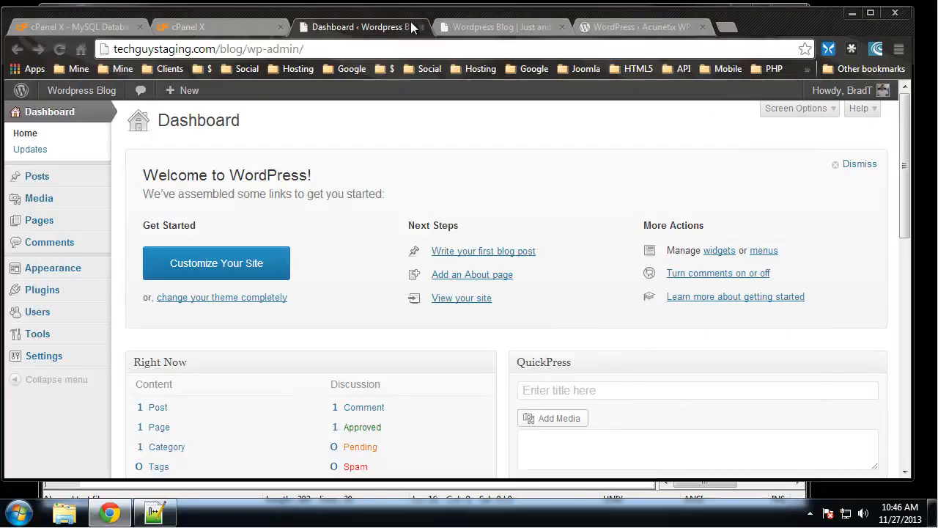
{"action": "left_click", "coordinate": [518, 29]}
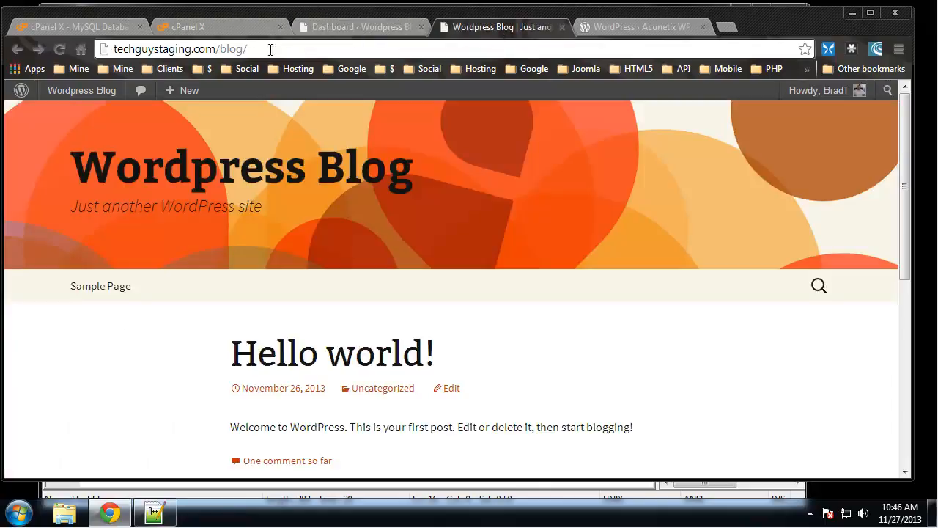
{"action": "type", "text": "wp-"}
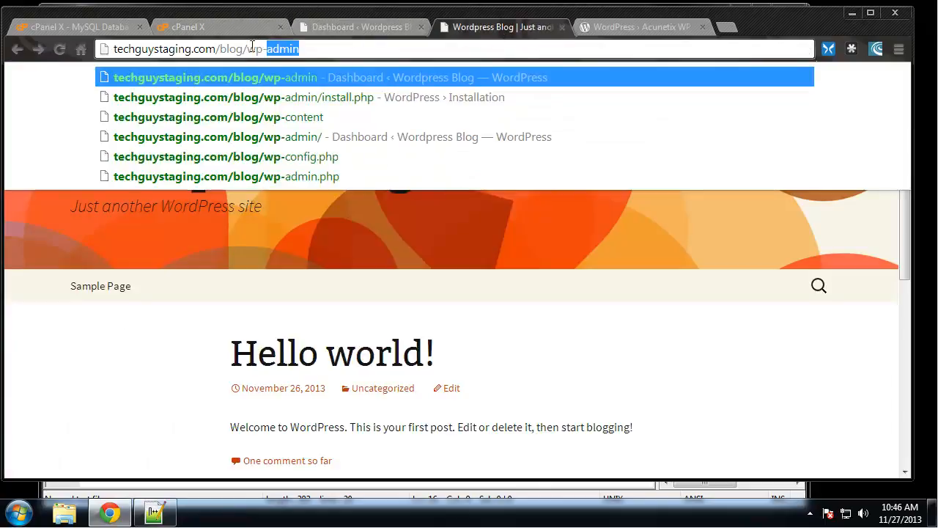
{"action": "type", "text": "content"}
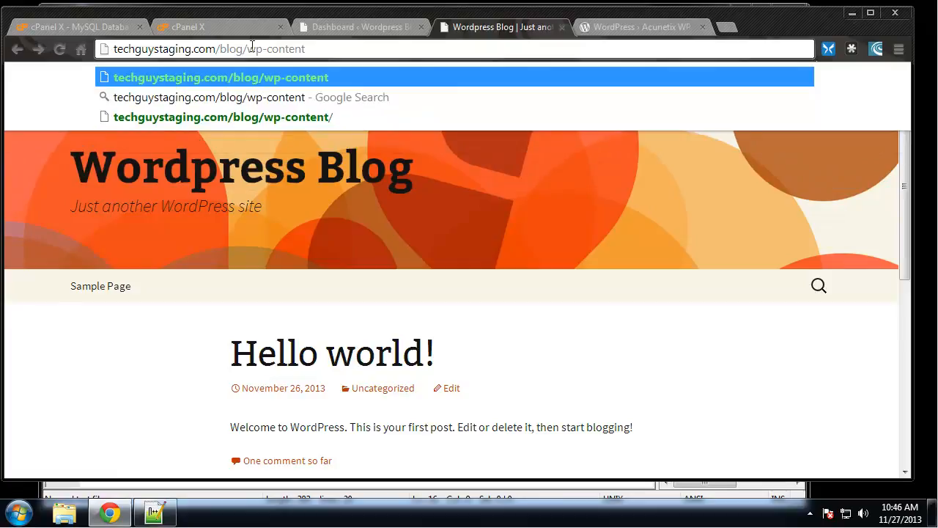
{"action": "key", "text": "Return"}
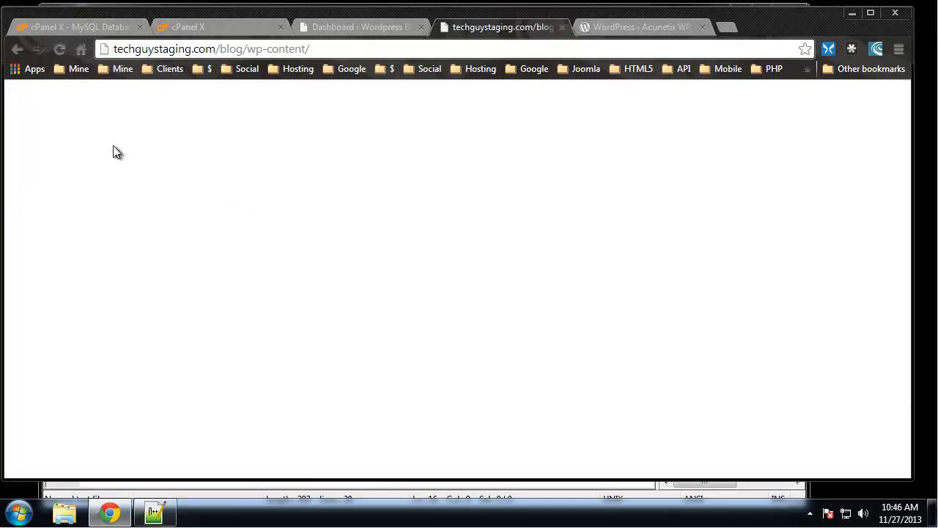
{"action": "left_click", "coordinate": [17, 49]}
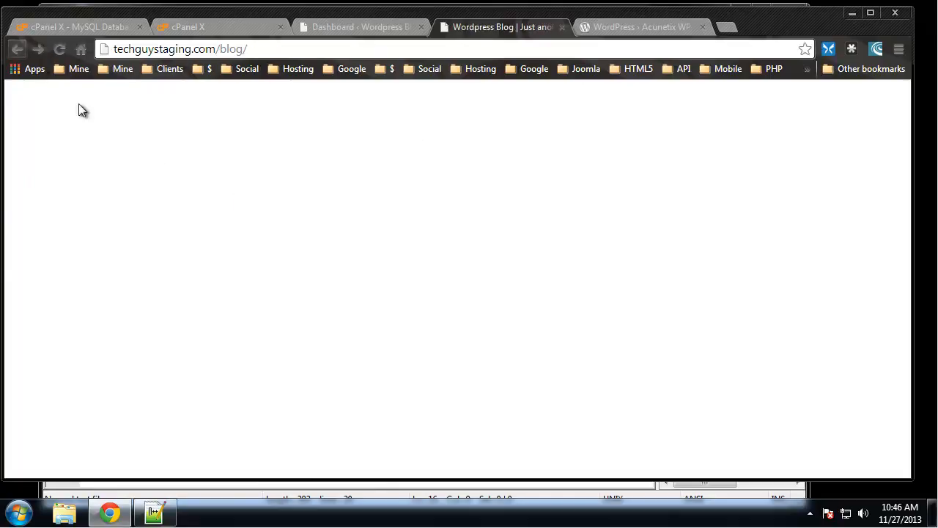
Step: Return to .htaccess in Notepad++ and add the comment "#Ban user" below the directory browsing rule
{"action": "left_click", "coordinate": [154, 513]}
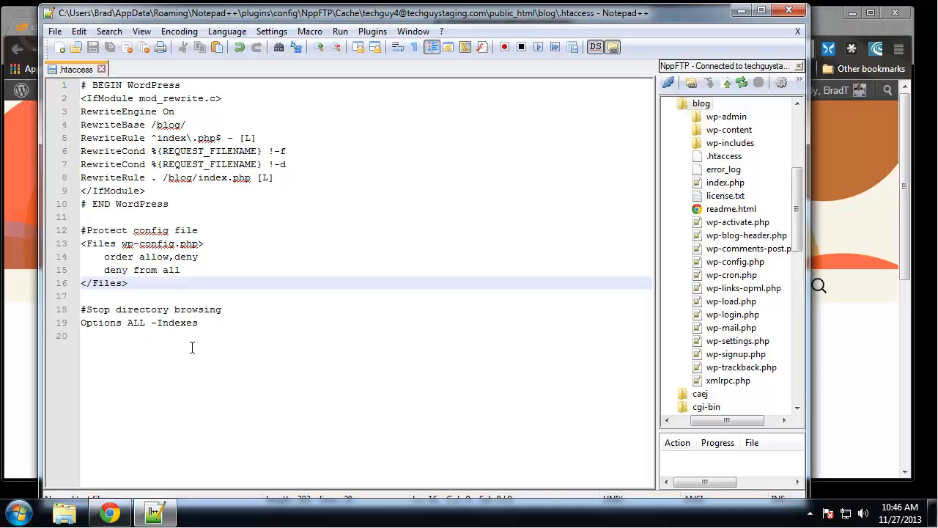
{"action": "left_click", "coordinate": [230, 327]}
{"action": "key", "text": "Return"}
{"action": "key", "text": "Return"}
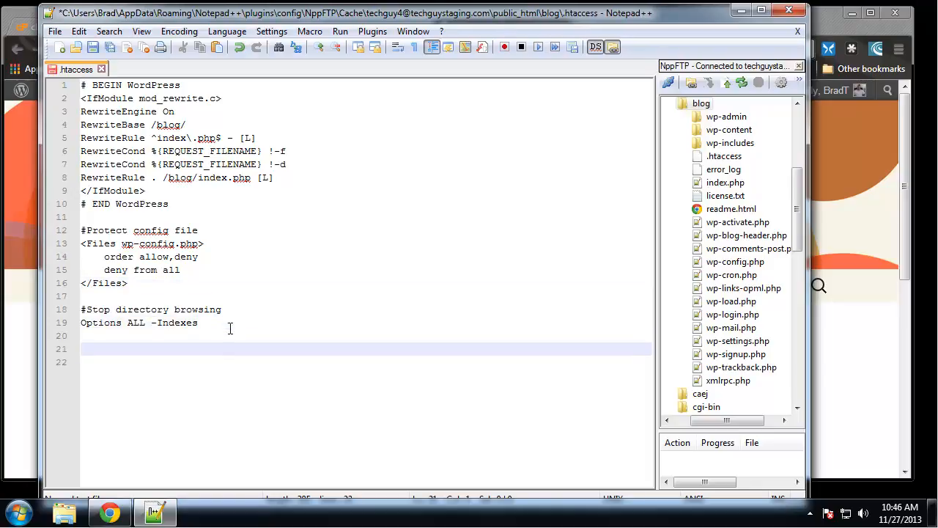
{"action": "type", "text": "#Ban user"}
{"action": "key", "text": "Return"}
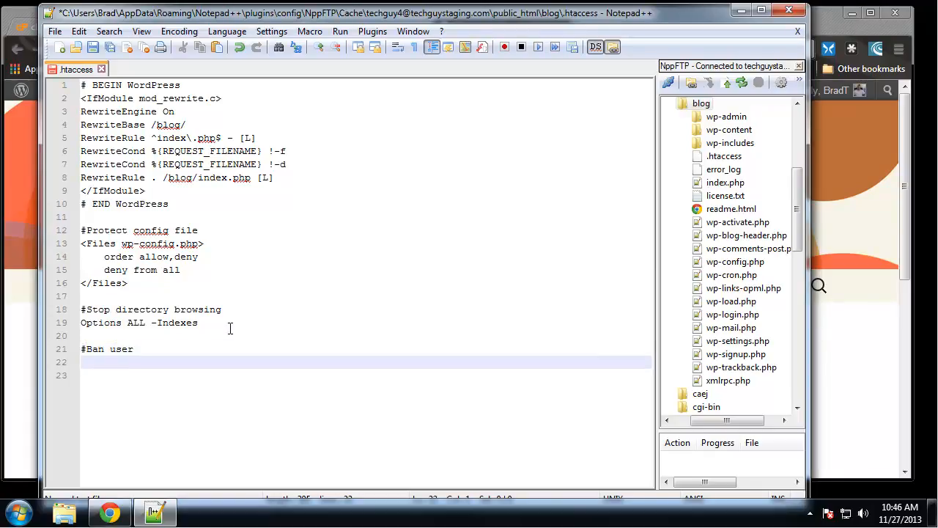
Step: Add an empty <Limit GET POST> block with its closing </Limit> tag under the "#Ban user" comment
{"action": "type", "text": "<Limit GET POST"}
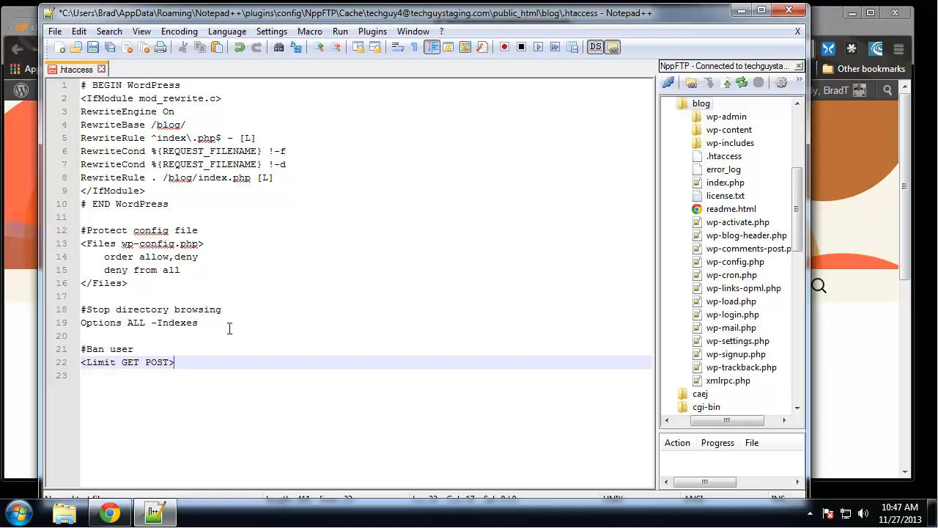
{"action": "type", "text": ">"}
{"action": "key", "text": "Return"}
{"action": "key", "text": "Return"}
{"action": "type", "text": "</Li"}
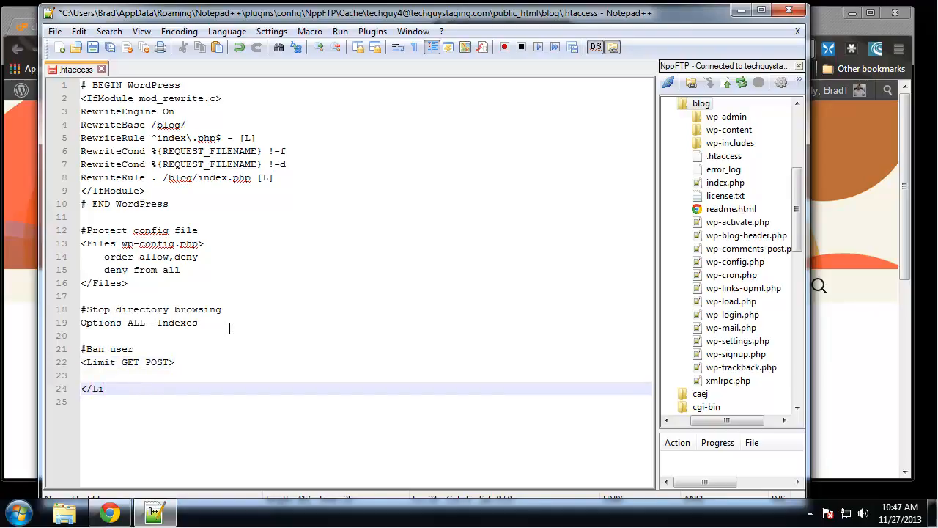
{"action": "type", "text": "mit>"}
{"action": "key", "text": "Up"}
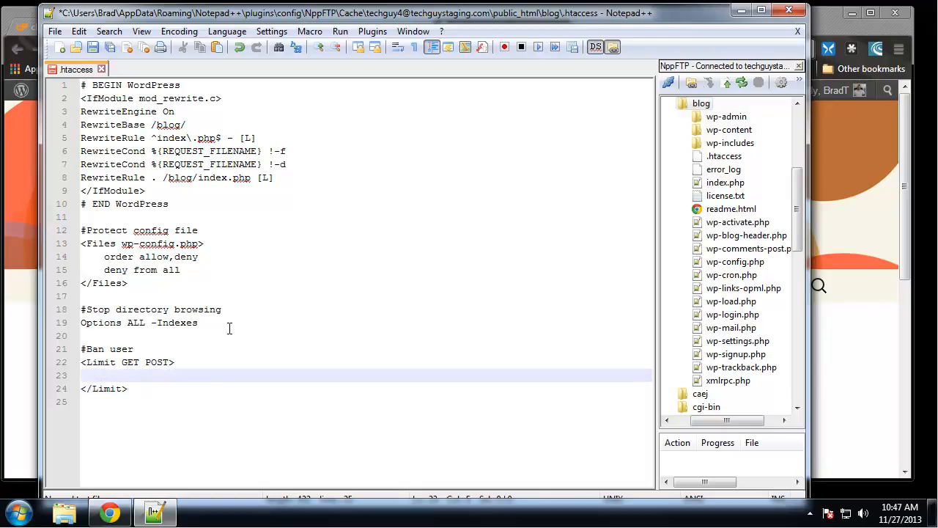
Step: Fill the Limit block with the lines "order allow,deny", "deny from 202.091.31.2" and "allow from all"
{"action": "type", "text": "order allow,deny"}
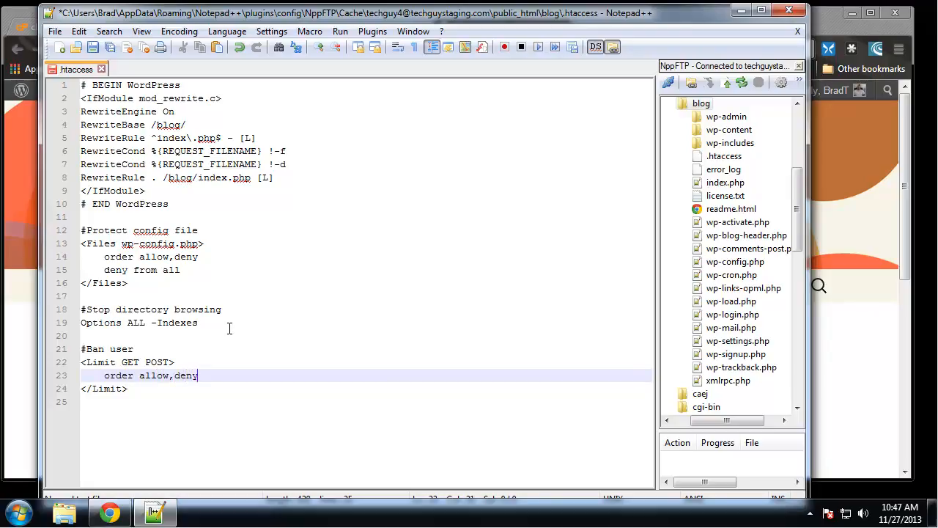
{"action": "key", "text": "Return"}
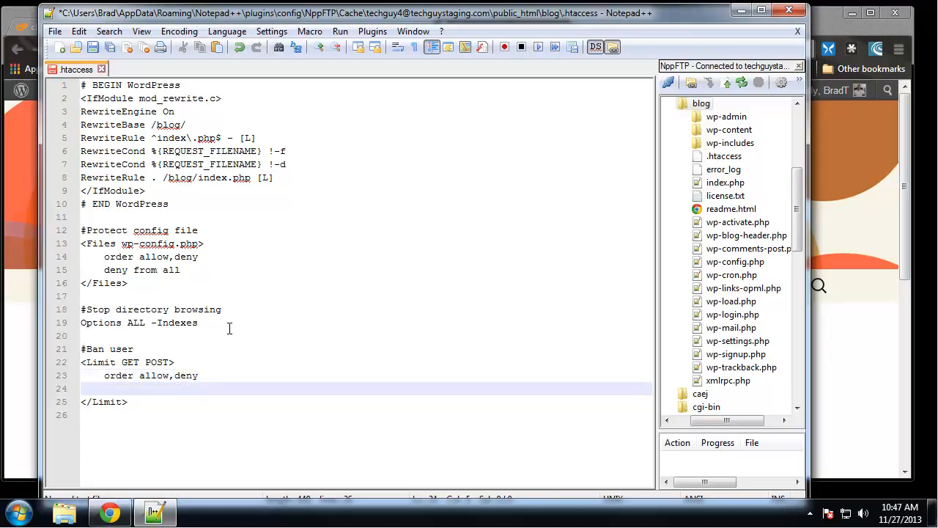
{"action": "type", "text": "deny from 202"}
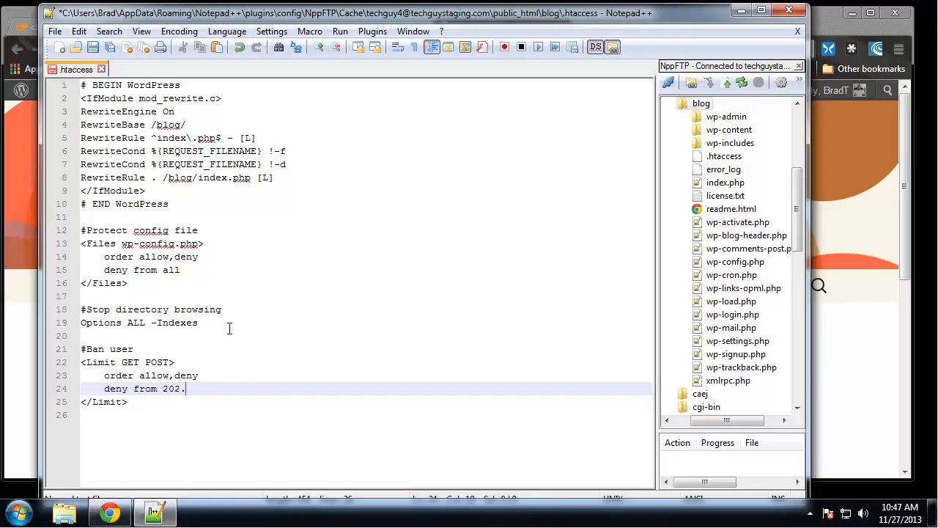
{"action": "type", "text": ".091,"}
{"action": "type", "text": "31"}
{"action": "key", "text": "BackSpace"}
{"action": "key", "text": "BackSpace"}
{"action": "key", "text": "BackSpace"}
{"action": "type", "text": ".31.2"}
{"action": "key", "text": "Return"}
{"action": "type", "text": "al"}
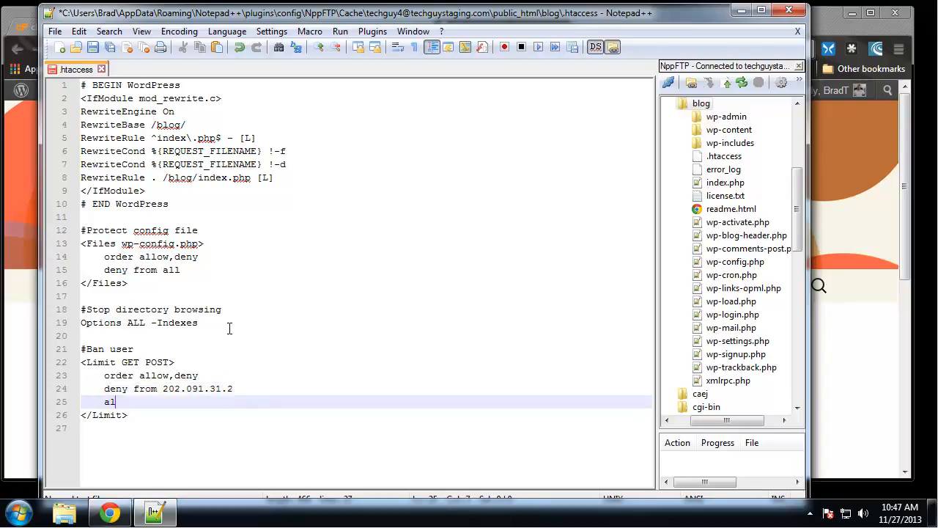
{"action": "type", "text": "low from all"}
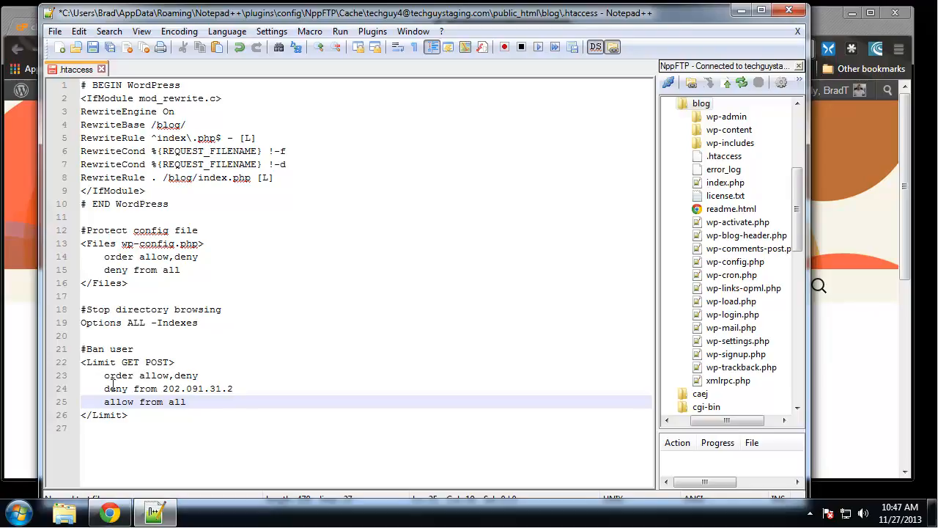
Step: Delete the whole Ban user block, from its comment through the closing </Limit> tag
{"action": "left_click_drag", "start_coordinate": [246, 389], "coordinate": [161, 395]}
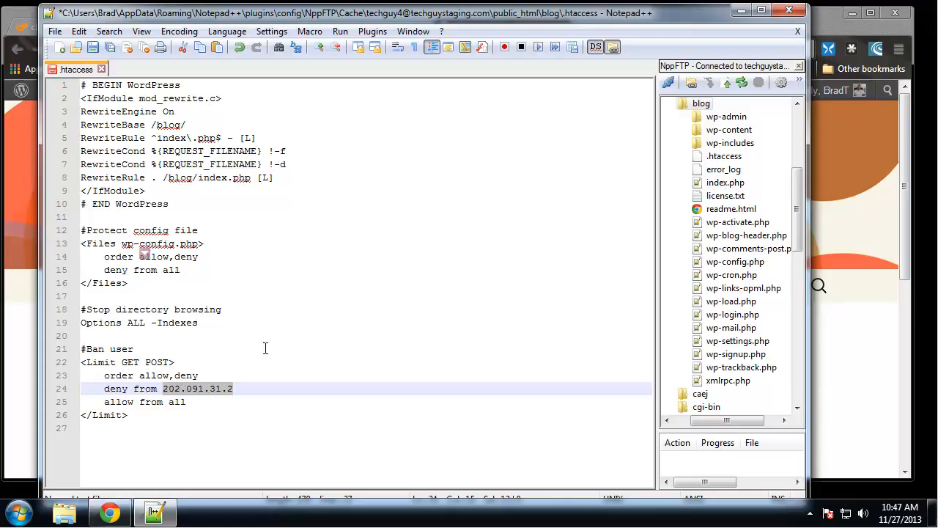
{"action": "left_click_drag", "start_coordinate": [130, 415], "coordinate": [6, 339]}
{"action": "key", "text": "Delete"}
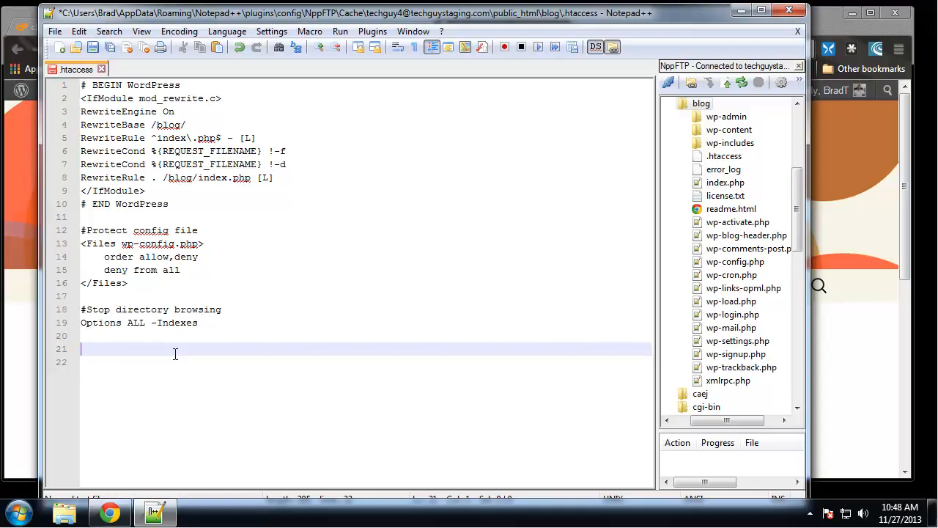
Step: Add the comment "#Disable Signature" with the line "SeverSignature Off" below the directory browsing rule
{"action": "type", "text": "#Disable Sig"}
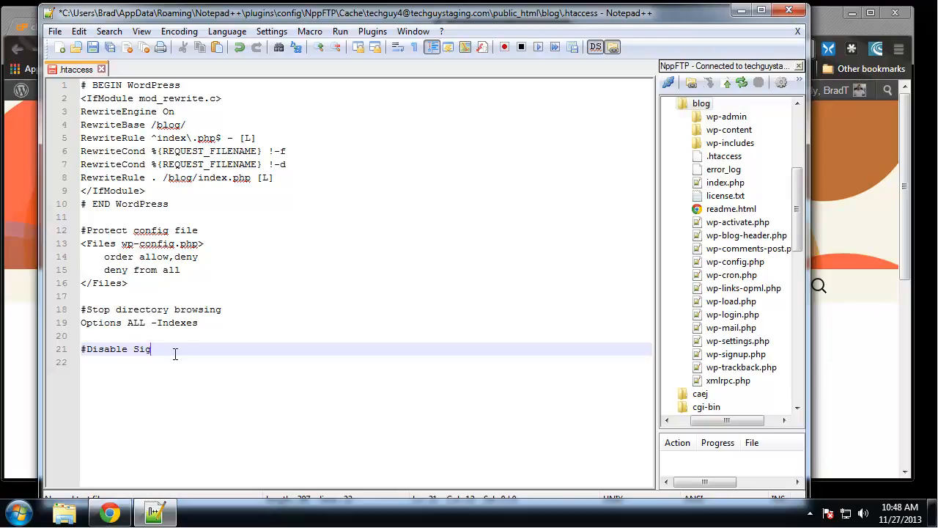
{"action": "type", "text": "nature"}
{"action": "key", "text": "Return"}
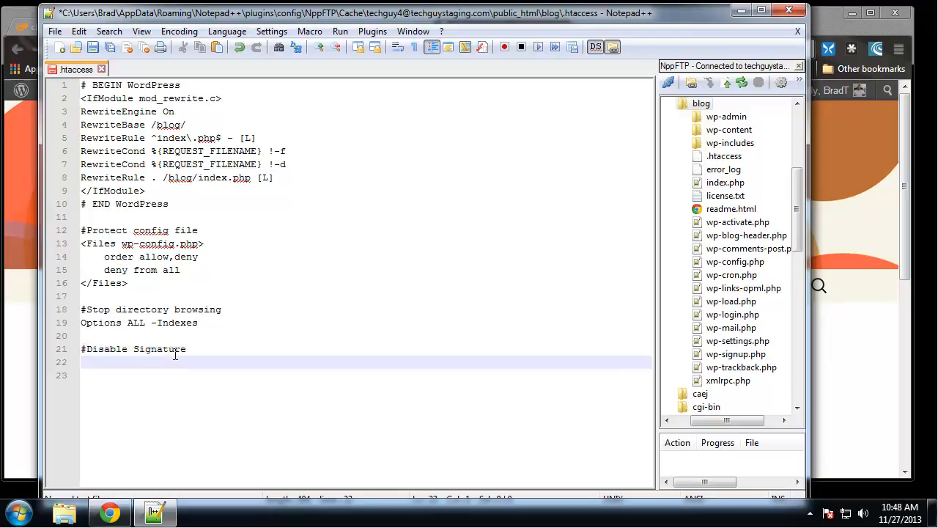
{"action": "type", "text": "SeverSign"}
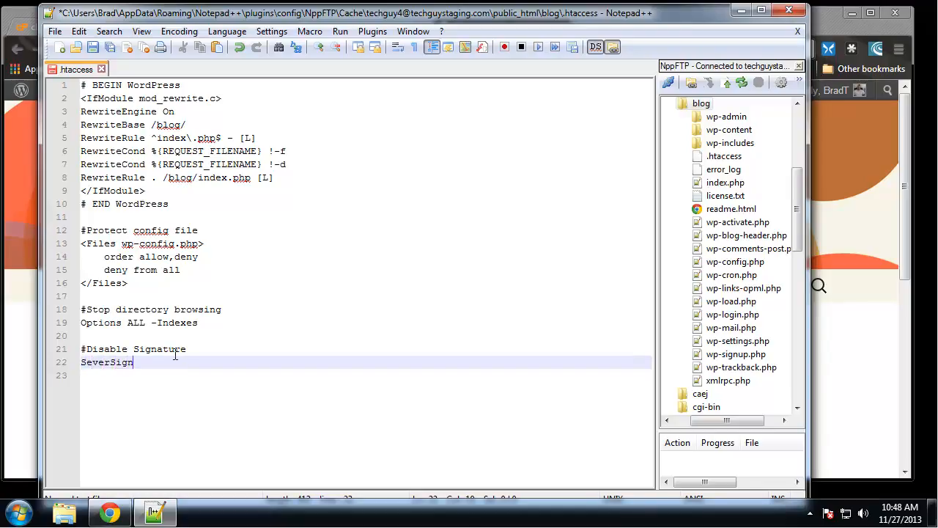
{"action": "type", "text": "ature off"}
{"action": "key", "text": "BackSpace"}
{"action": "key", "text": "BackSpace"}
{"action": "key", "text": "BackSpace"}
{"action": "type", "text": "Off"}
{"action": "left_click", "coordinate": [302, 293]}
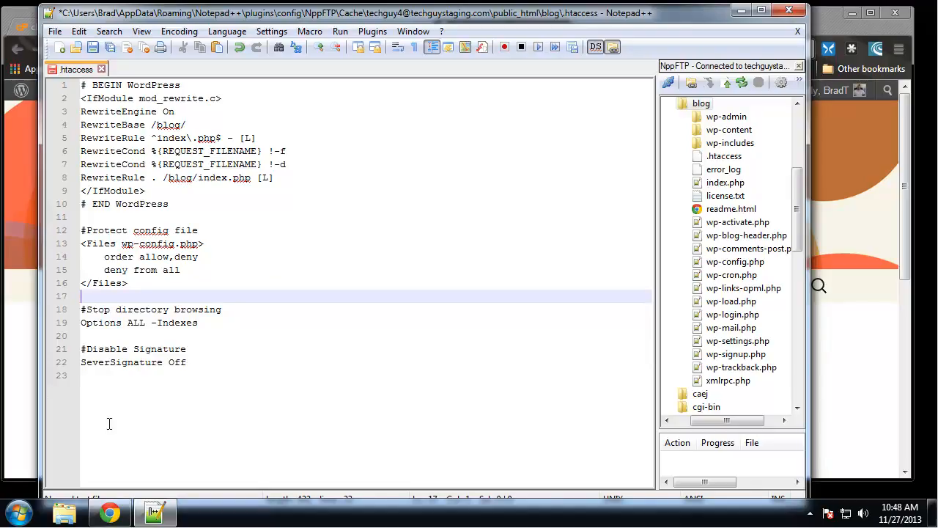
Step: Add the comment "#Protect .htaccess file" below the server signature rule, separated by a blank line
{"action": "left_click", "coordinate": [220, 375]}
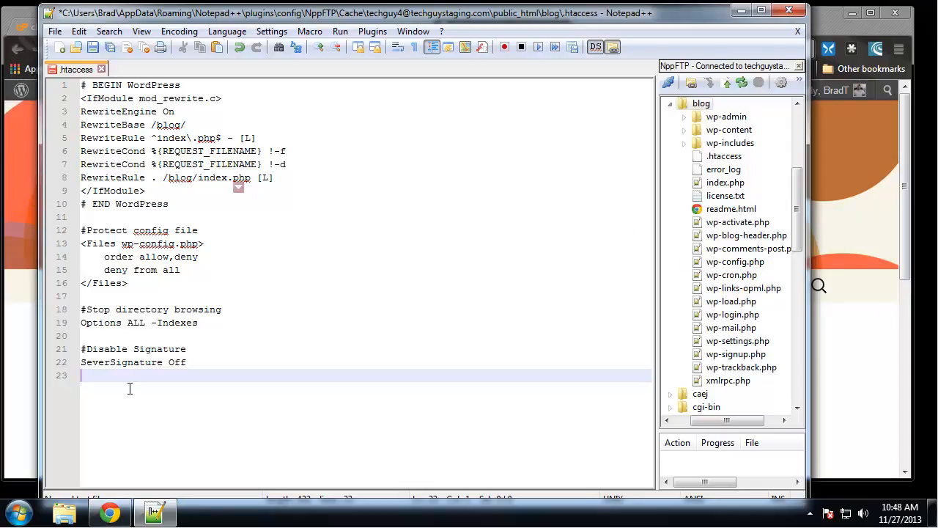
{"action": "key", "text": "Return"}
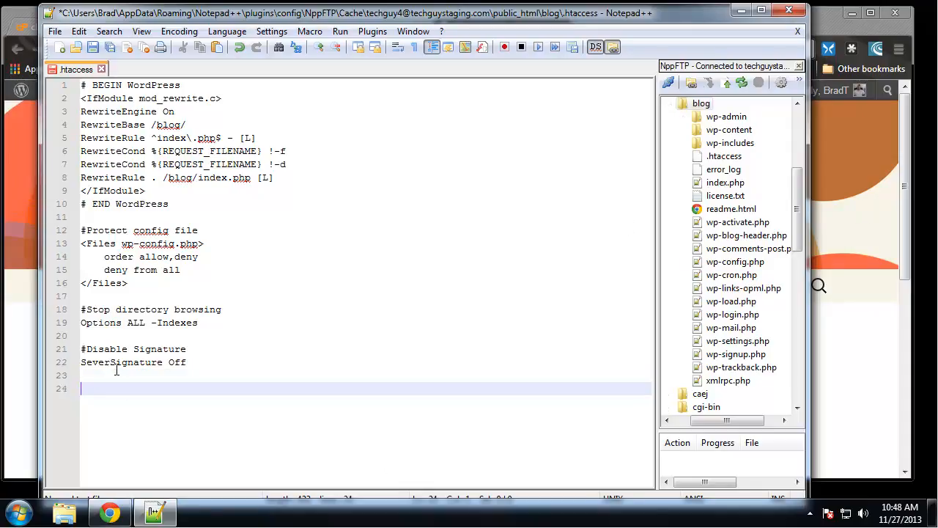
{"action": "type", "text": "#Protect .htacce"}
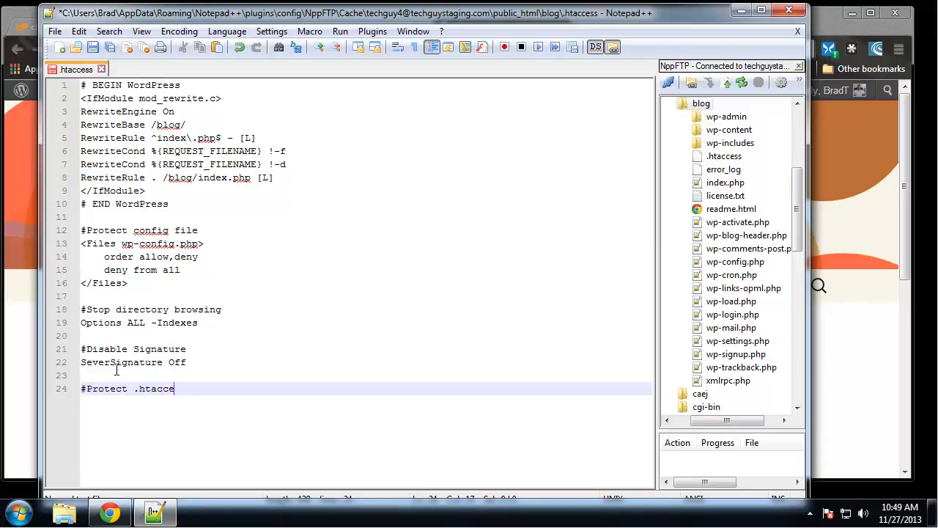
{"action": "type", "text": "ss file"}
{"action": "key", "text": "Return"}
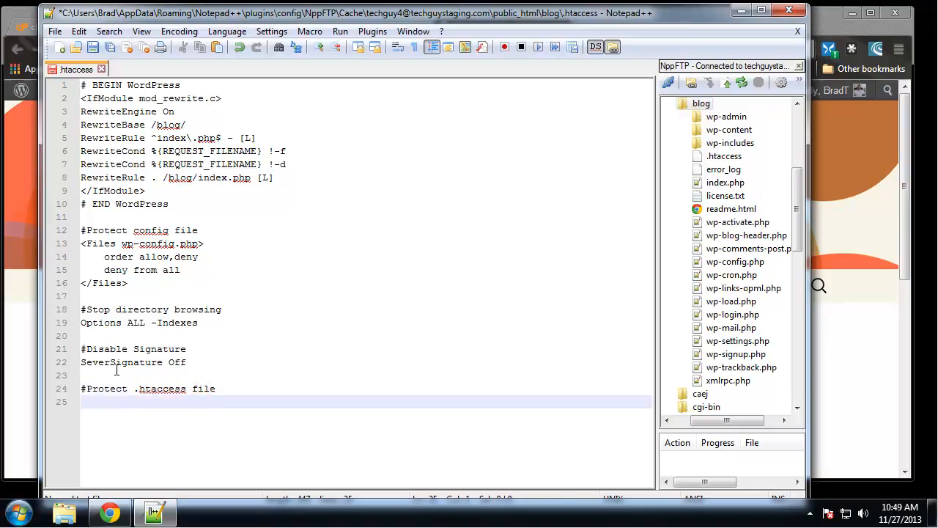
Step: Add an empty Files block with the opening tag <Files ~ "^.*\.([Hh][Tt][Aa])"> and the closing tag </Files>
{"action": "type", "text": "<Files"}
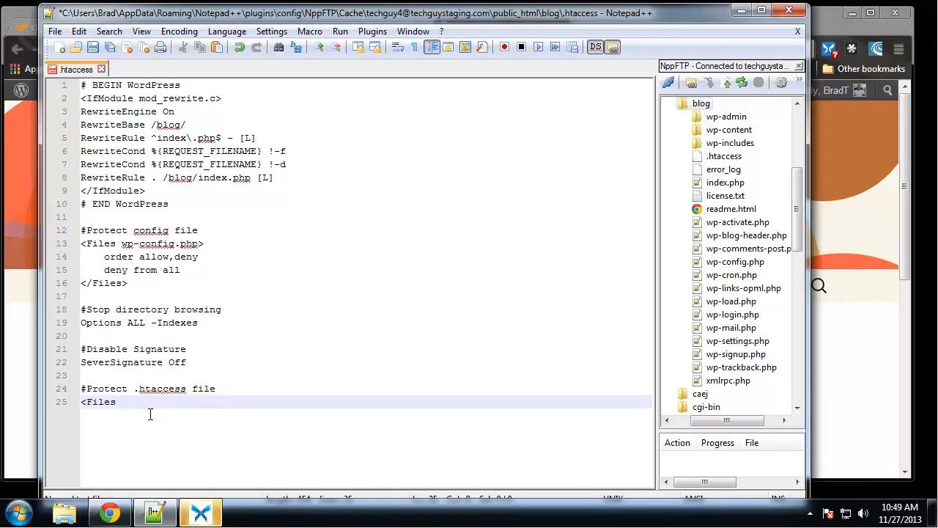
{"action": "type", "text": "~ \"^.*\\.([Hh][Tt][Aa])\">"}
{"action": "key", "text": "Return"}
{"action": "key", "text": "Return"}
{"action": "type", "text": "</Files>"}
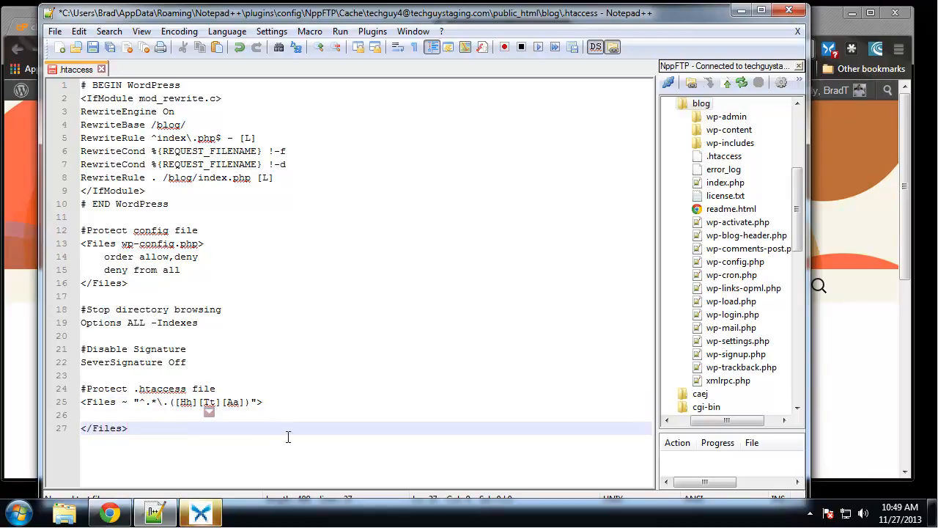
{"action": "left_click", "coordinate": [157, 401]}
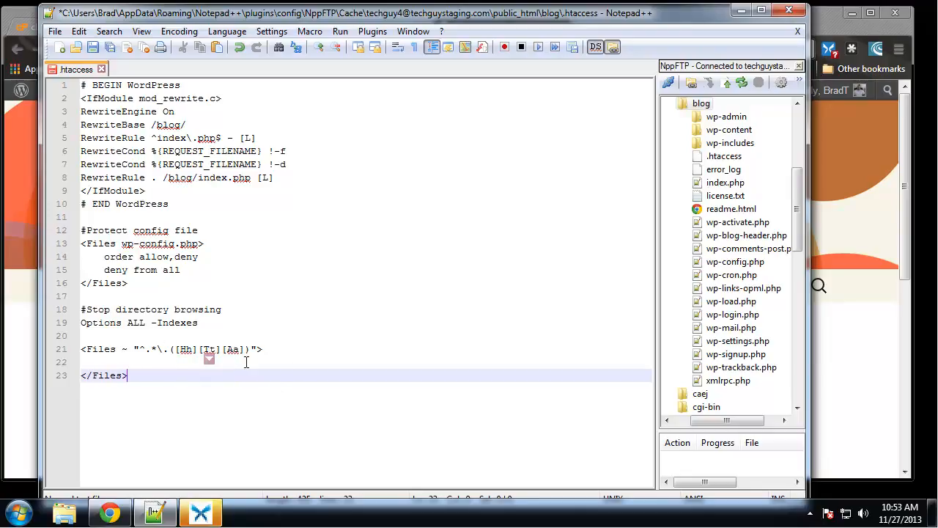
Step: Fill the .htaccess Files block with the indented lines "order allow,deny", "deny from all" and "satisfy all"
{"action": "left_click", "coordinate": [153, 362]}
{"action": "key", "text": "Tab"}
{"action": "type", "text": "order allow,deny"}
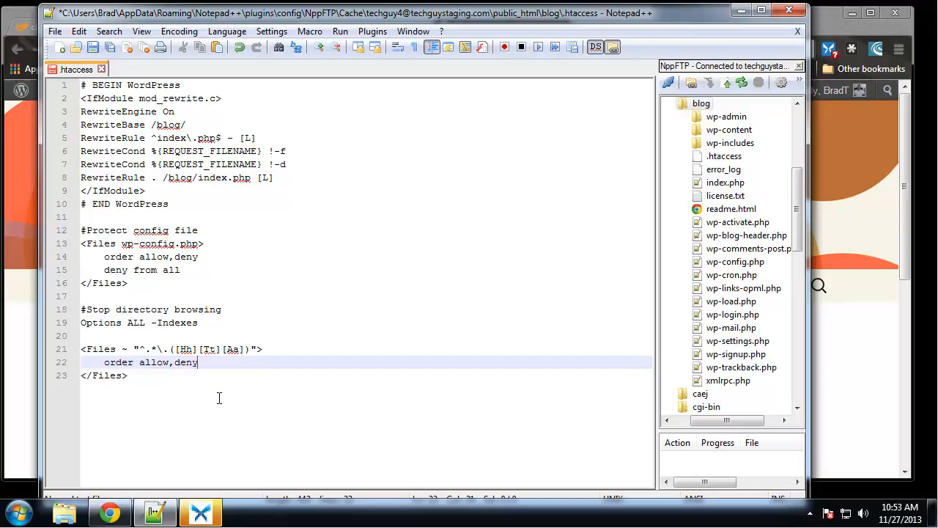
{"action": "key", "text": "Return"}
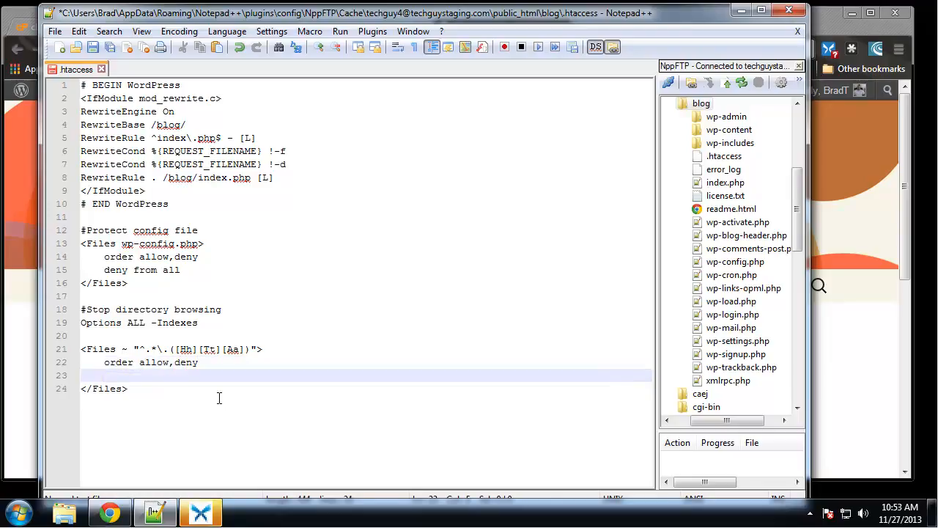
{"action": "type", "text": "deny from all"}
{"action": "key", "text": "Return"}
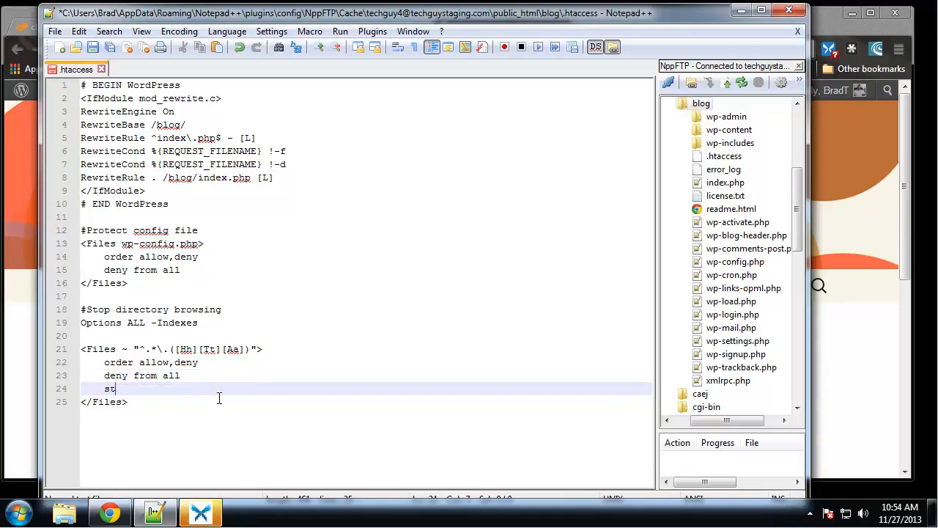
{"action": "type", "text": "satisfy all"}
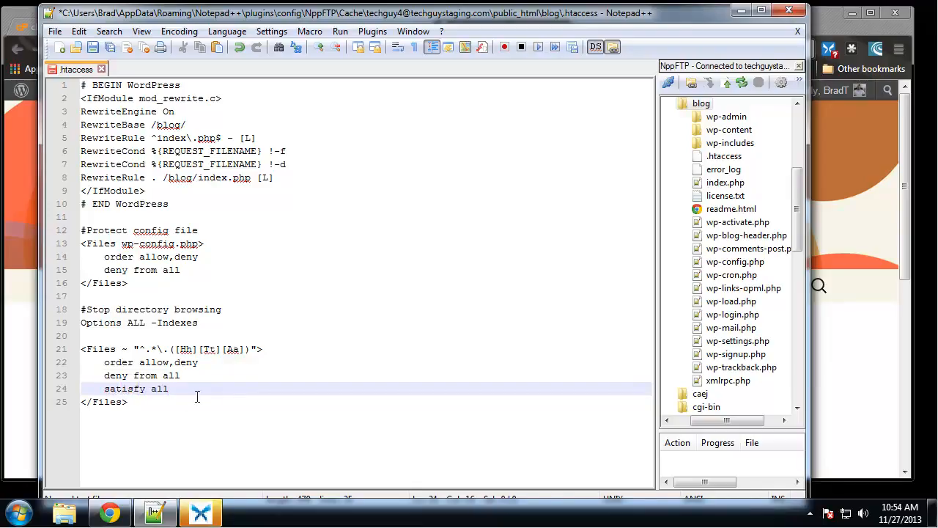
Step: Save the .htaccess file, then switch to Chrome and reload the blog's front page
{"action": "left_click", "coordinate": [327, 299]}
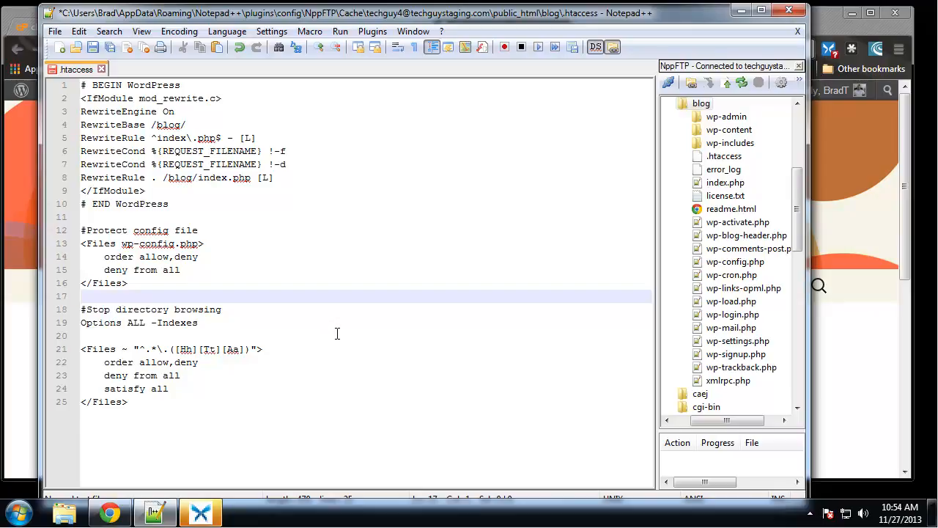
{"action": "key", "text": "ctrl+s"}
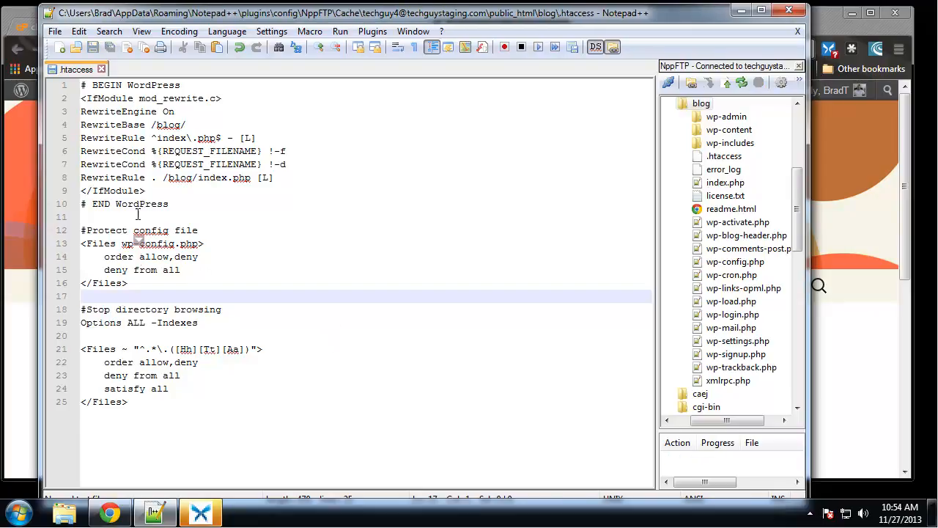
{"action": "left_click", "coordinate": [17, 19]}
{"action": "left_click", "coordinate": [160, 323]}
{"action": "left_click", "coordinate": [63, 48]}
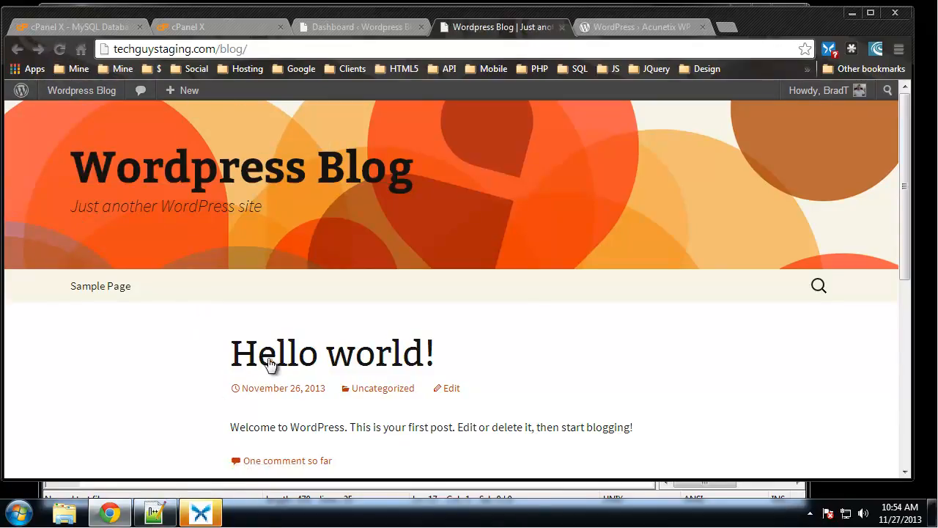
Step: Switch back to Notepad++ and review the directory browsing rule and the config file protection block
{"action": "left_click", "coordinate": [155, 512]}
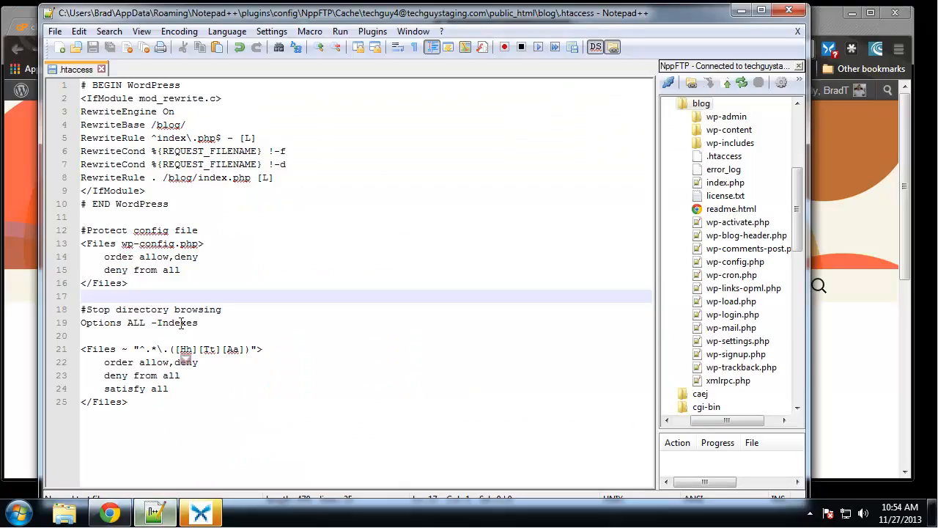
{"action": "left_click_drag", "start_coordinate": [208, 322], "coordinate": [53, 315]}
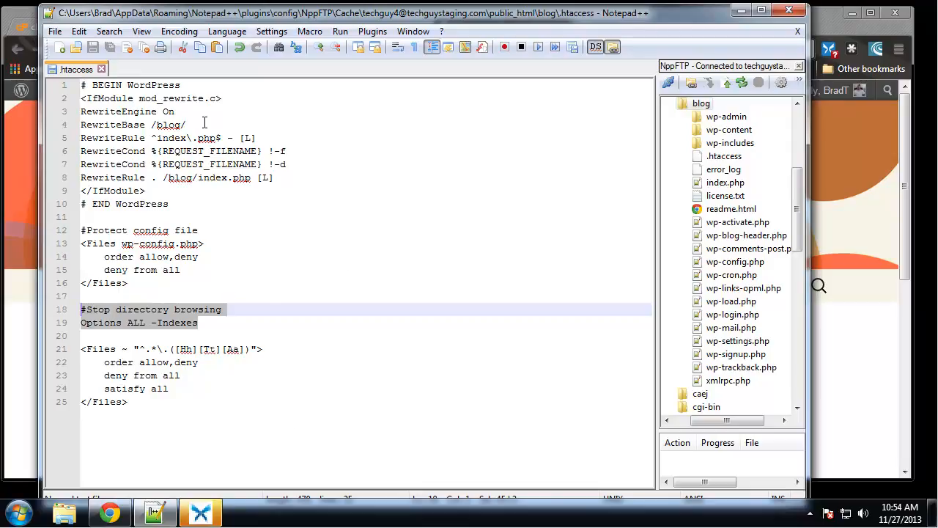
{"action": "left_click", "coordinate": [334, 190]}
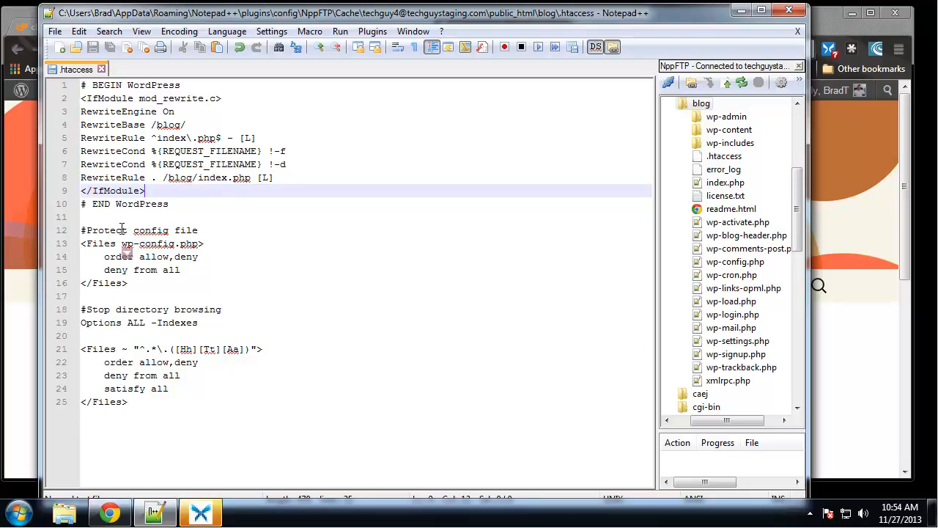
{"action": "left_click", "coordinate": [151, 232]}
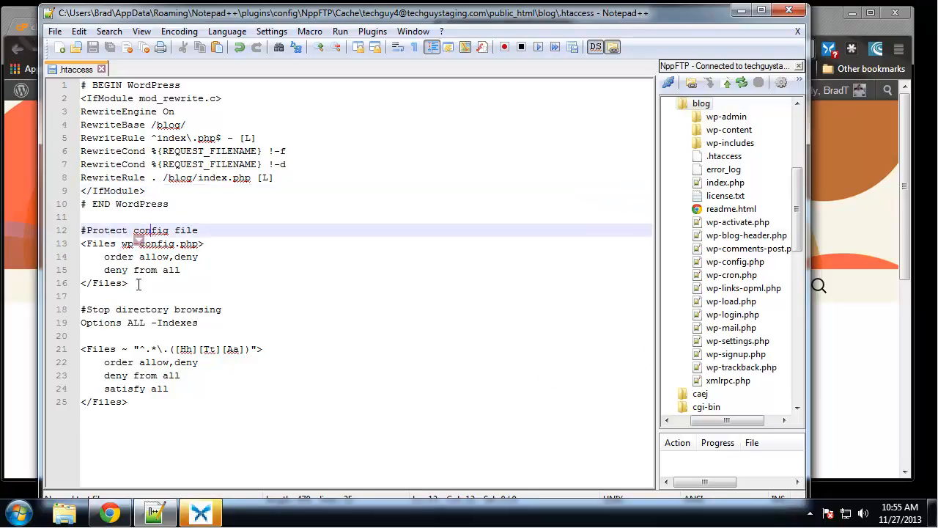